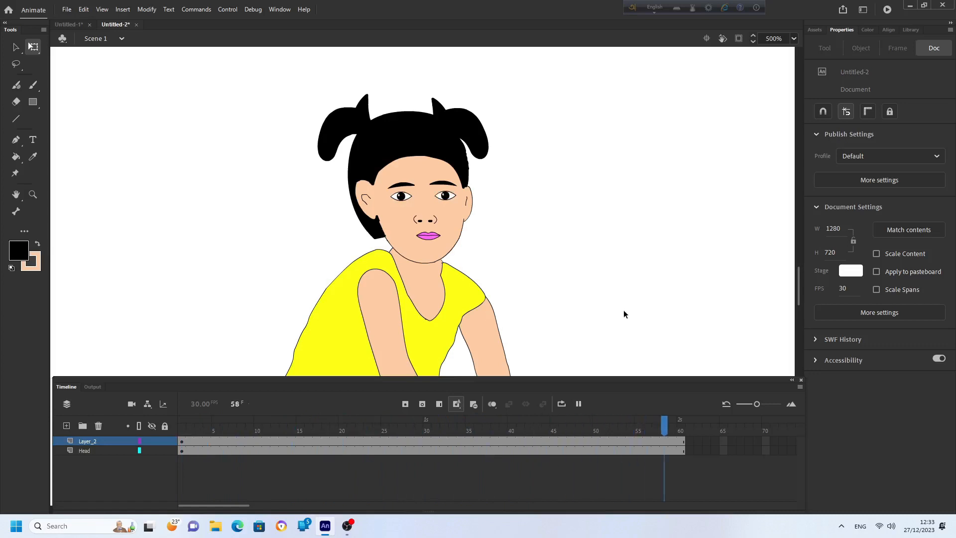
Step: Play back the finished 60-frame animation of the girl in the yellow dress to preview it
click(577, 404)
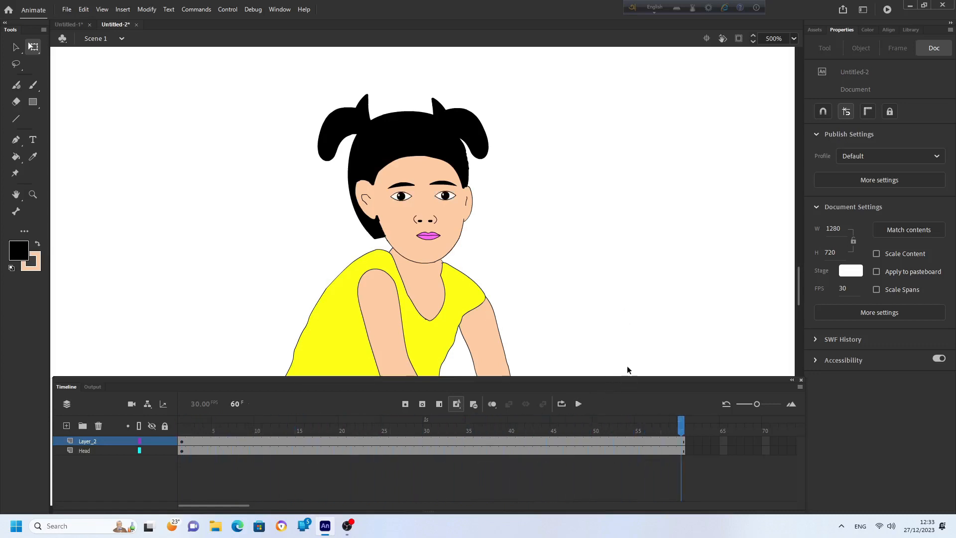
click(578, 405)
click(578, 405)
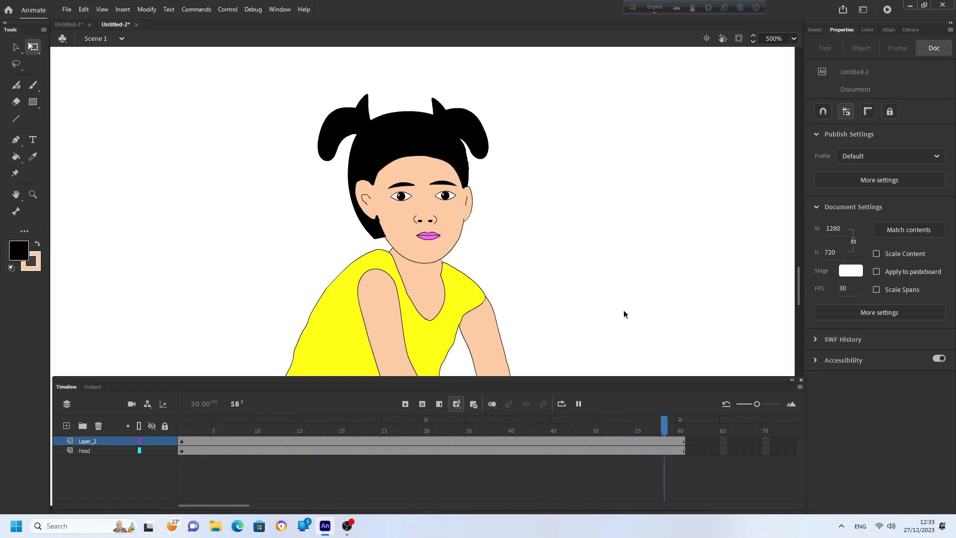
click(578, 404)
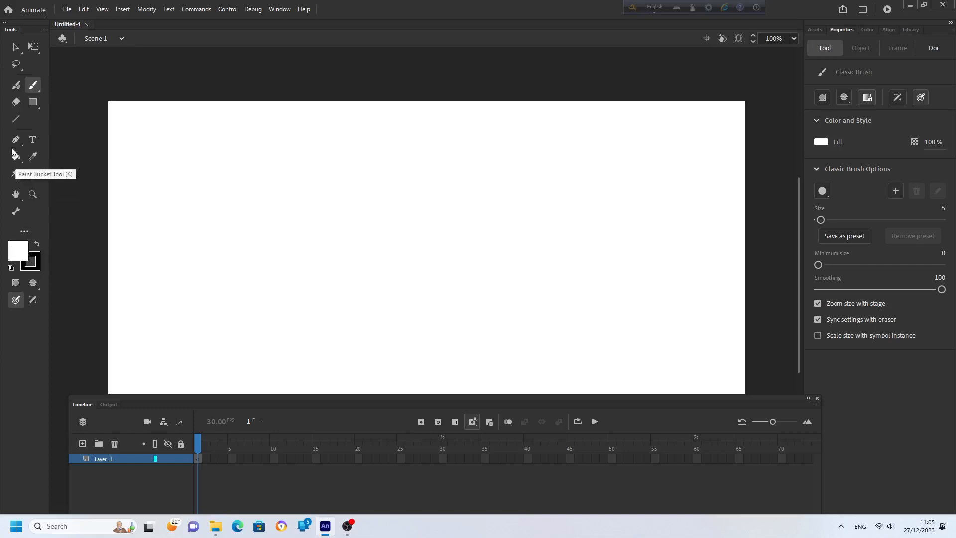
Step: Draw a black horizontal line about 163 px long on the stage and bend its middle upward into an arc
click(17, 120)
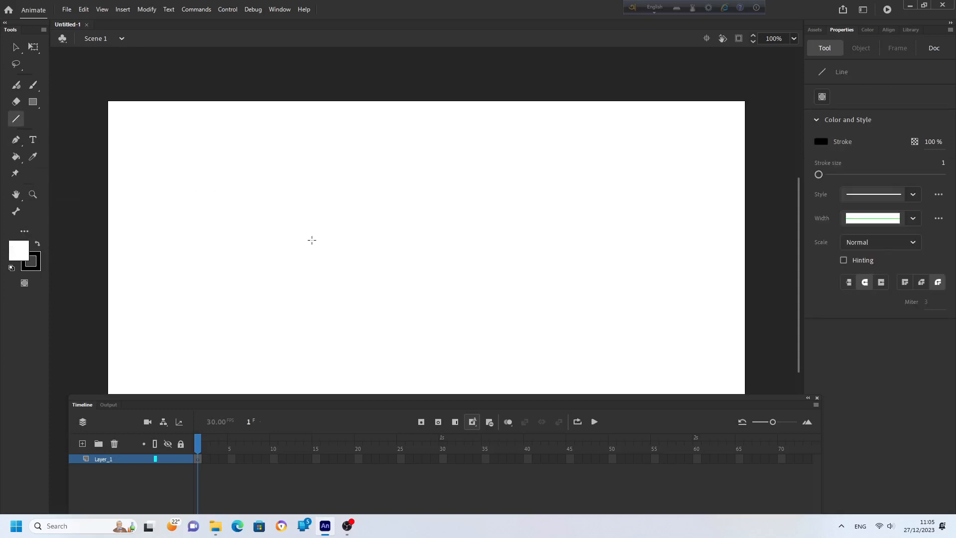
drag(309, 238, 389, 241)
click(15, 49)
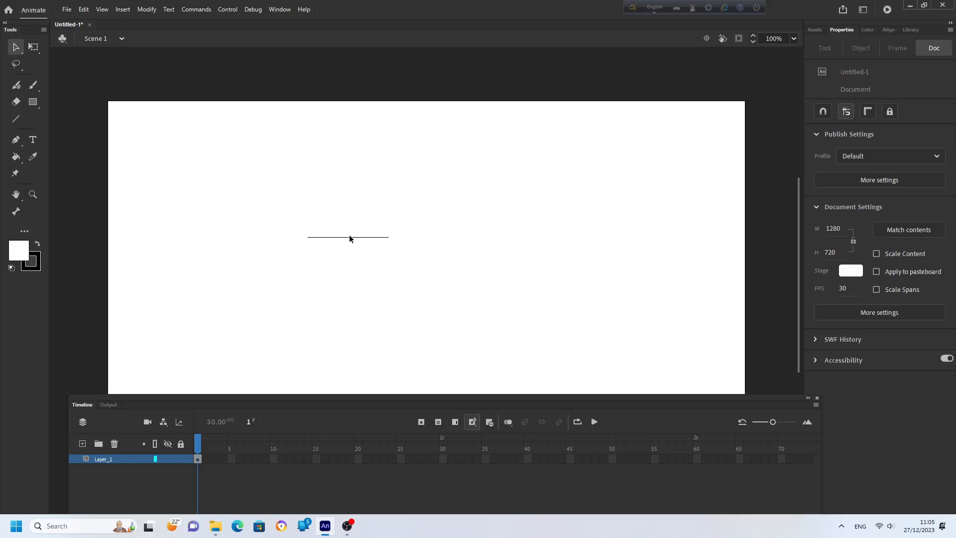
drag(348, 237, 347, 220)
Step: Draw a straight line joining the arc's two ends and bend it downward to close an eye outline about 66 px high
click(16, 118)
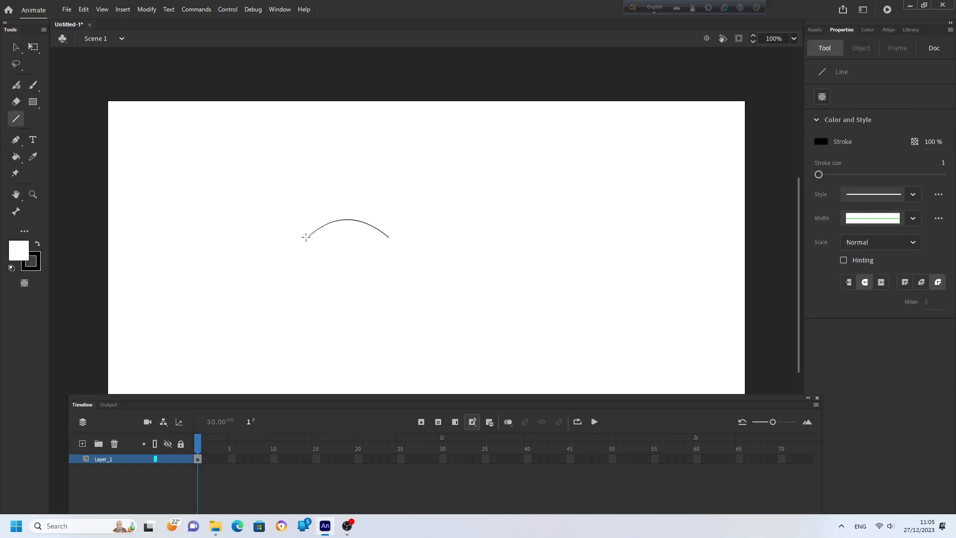
drag(308, 237, 389, 239)
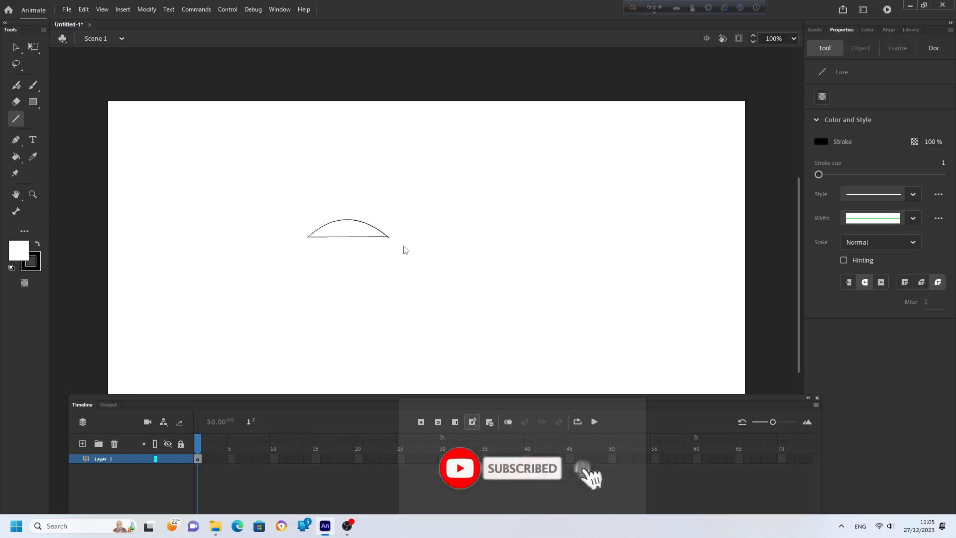
click(16, 47)
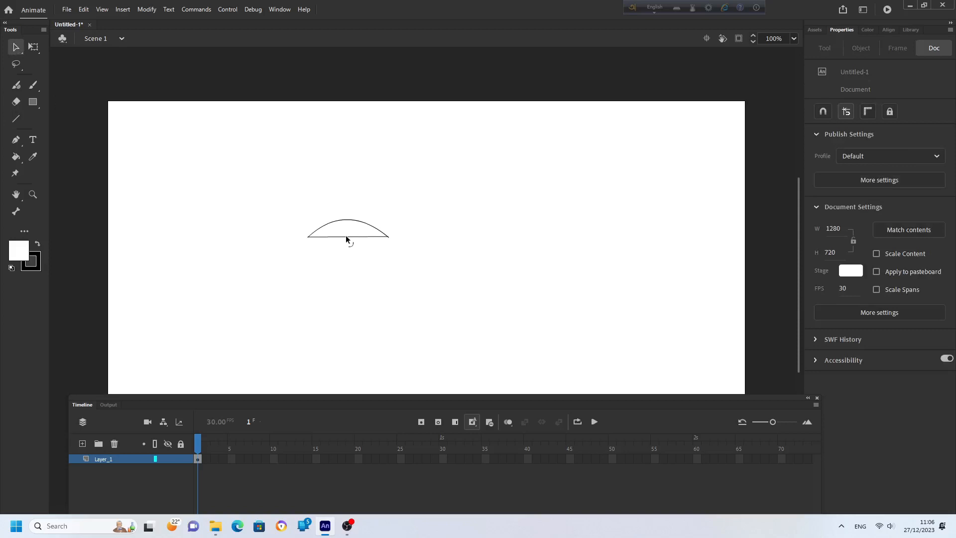
drag(348, 237, 344, 254)
Step: Fill the eye outline with white and convert the whole shape to a Graphic symbol
click(15, 156)
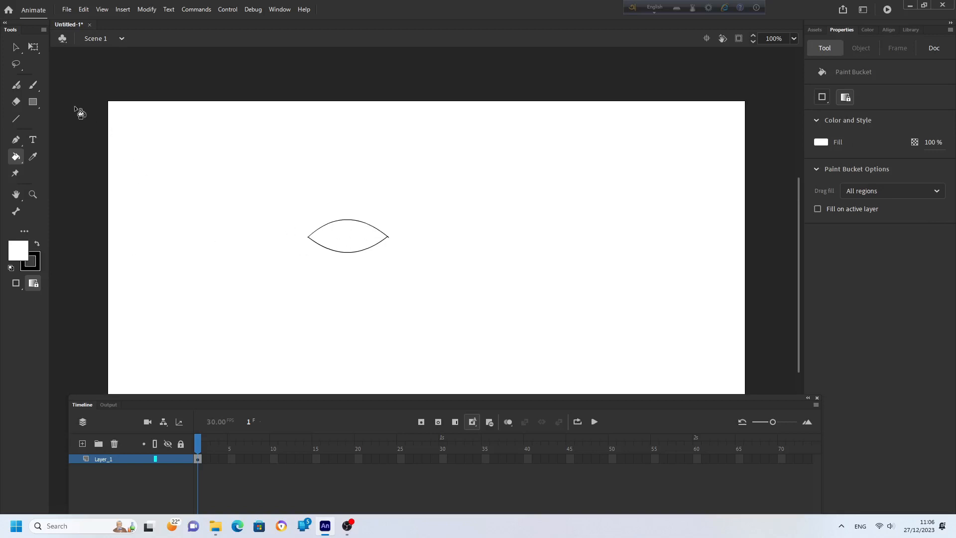
click(15, 48)
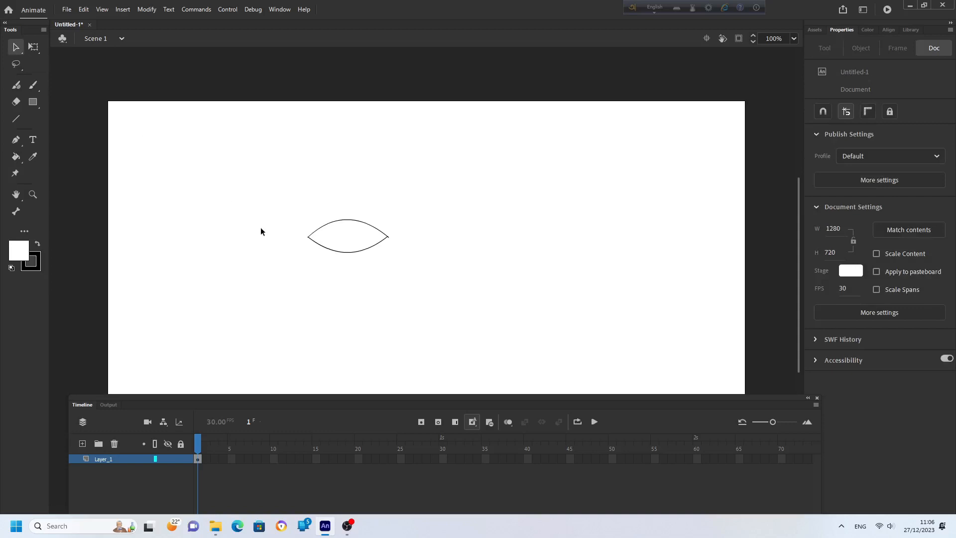
drag(267, 206, 436, 291)
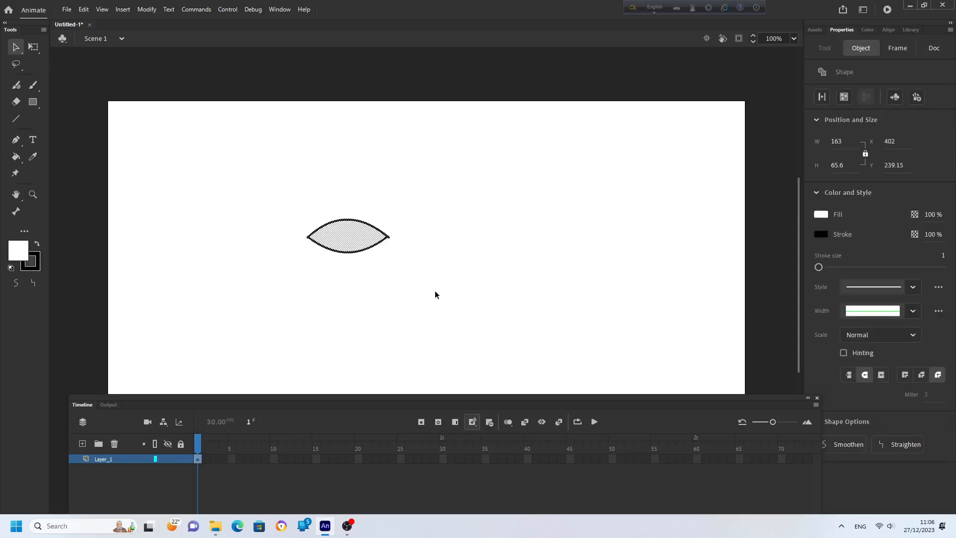
key(F8)
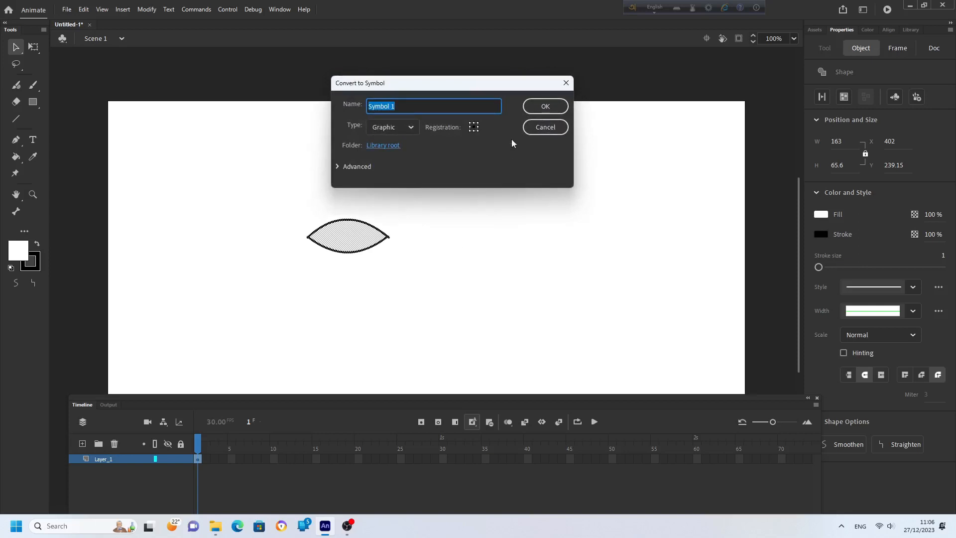
click(541, 109)
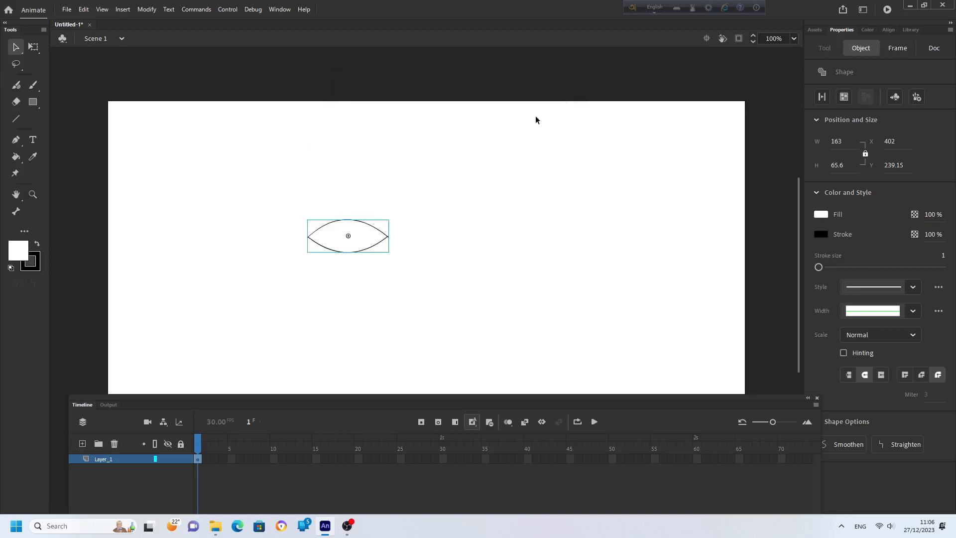
Step: Open the eye symbol for editing and rename its layer Eye
double_click(368, 244)
click(391, 281)
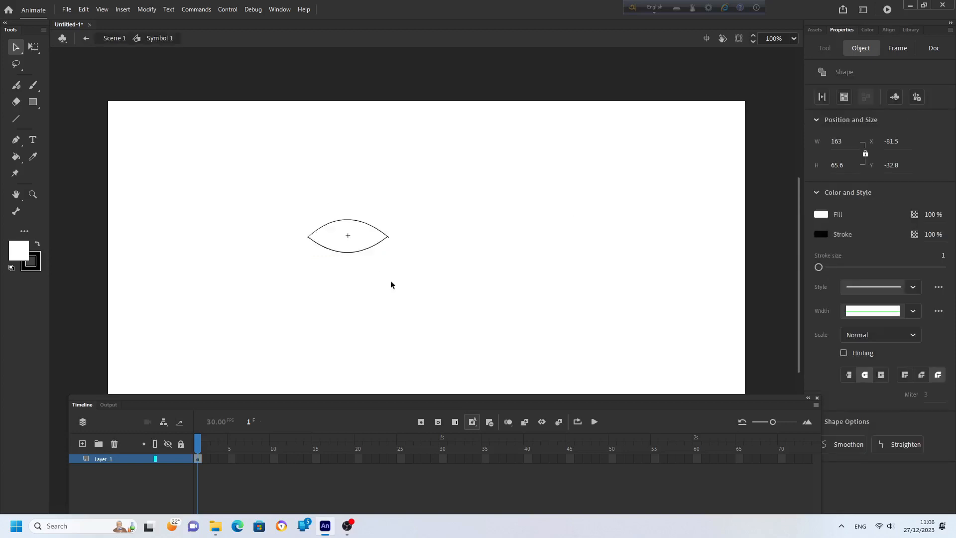
double_click(108, 459)
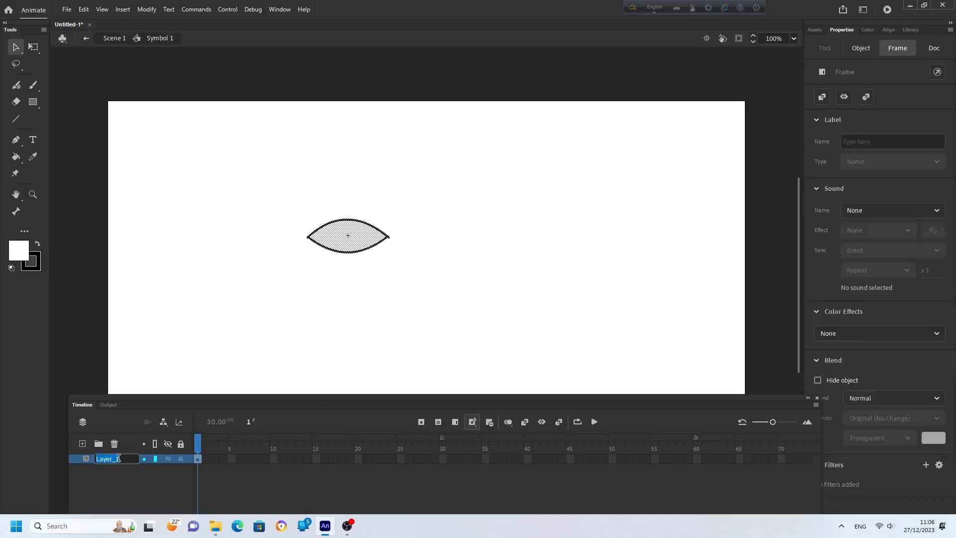
key(BackSpace)
text(Eye)
click(111, 482)
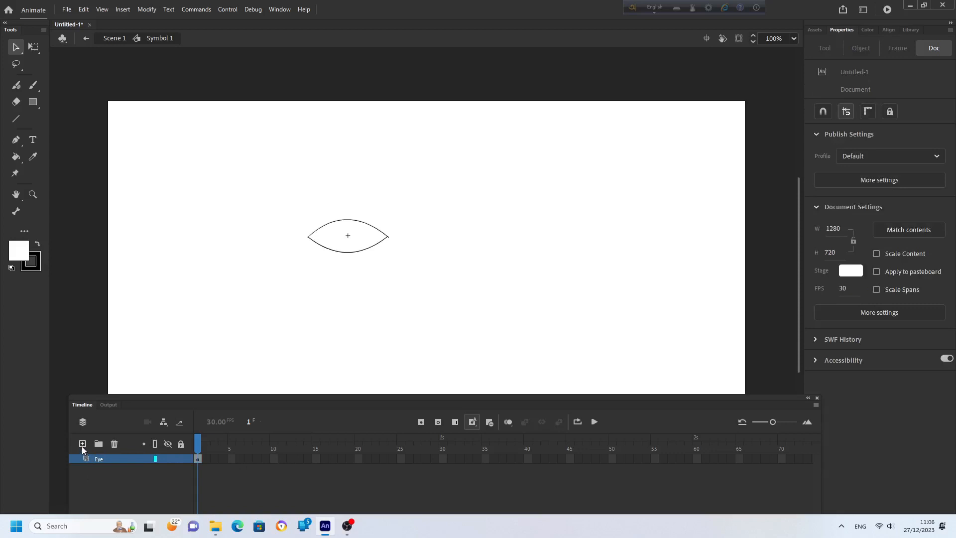
Step: Add a new layer above Eye and name it Eye_ball
click(82, 446)
click(103, 461)
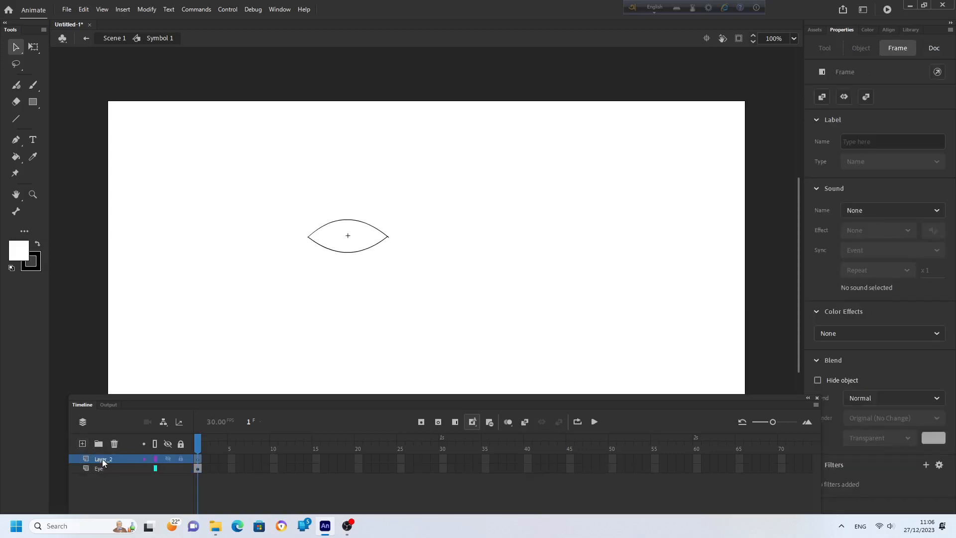
double_click(103, 461)
key(BackSpace)
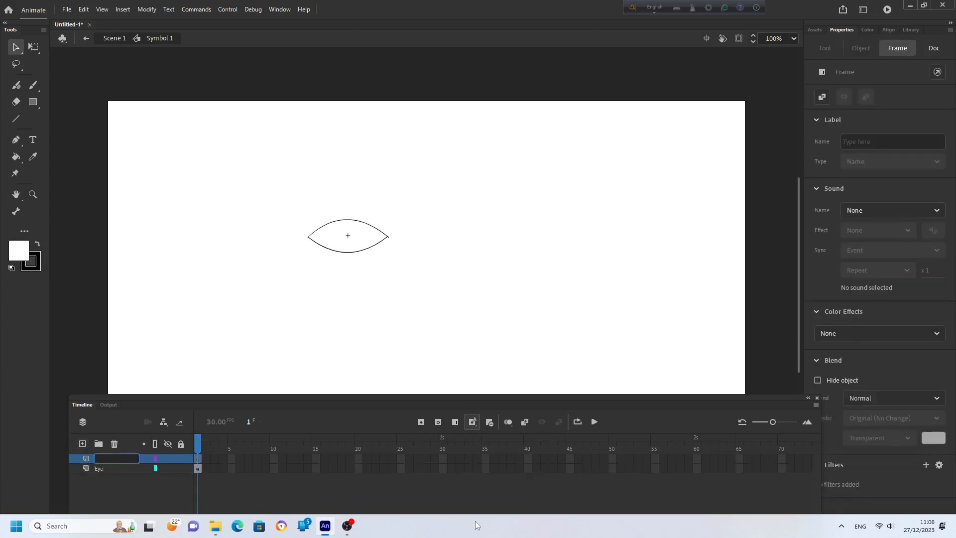
text(Eye ball)
click(103, 491)
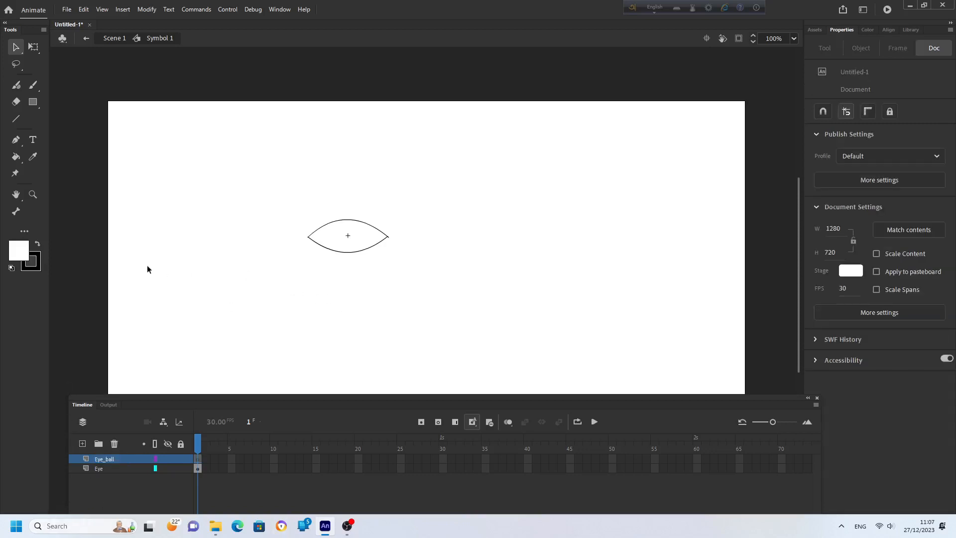
Step: Draw a black circle about 43 px across without a stroke in the middle of the eye on the Eye_ball layer
click(38, 245)
click(39, 262)
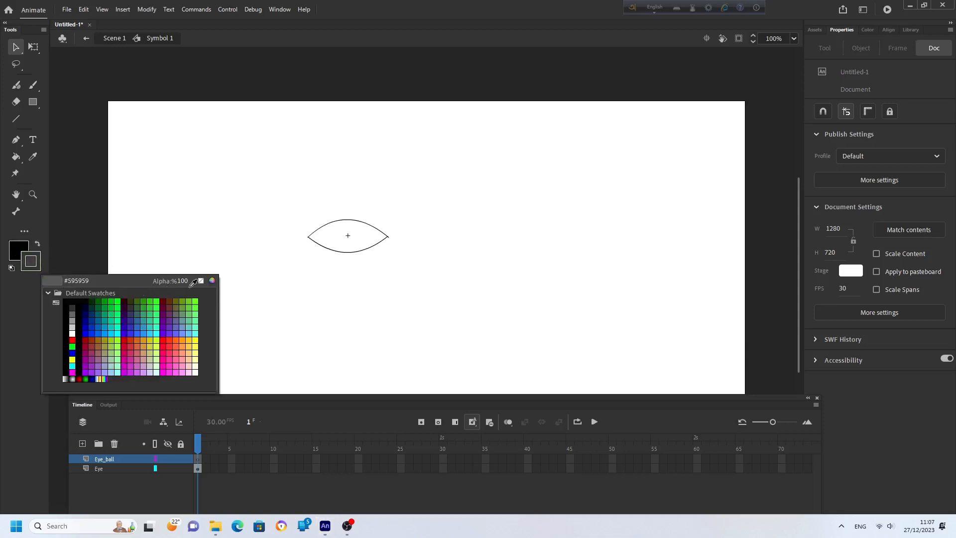
click(201, 281)
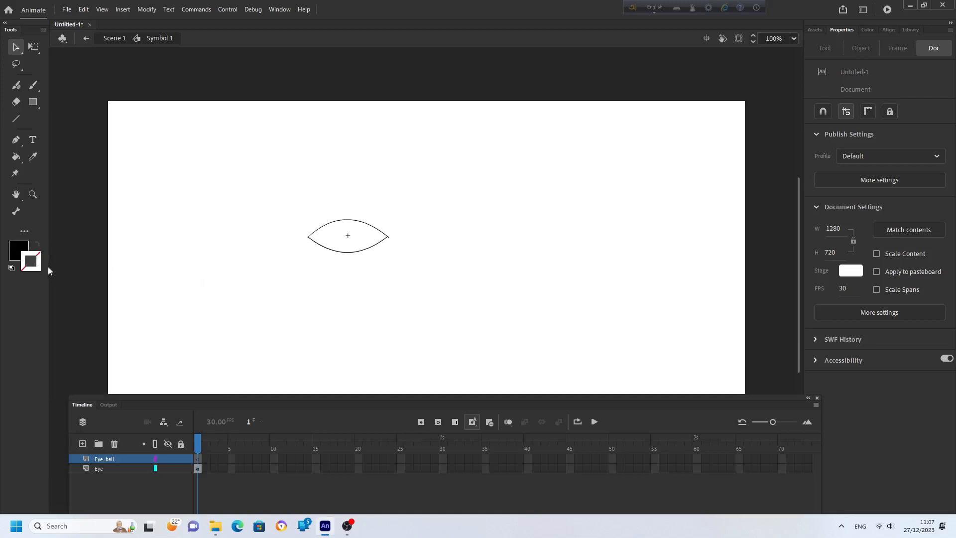
click(33, 103)
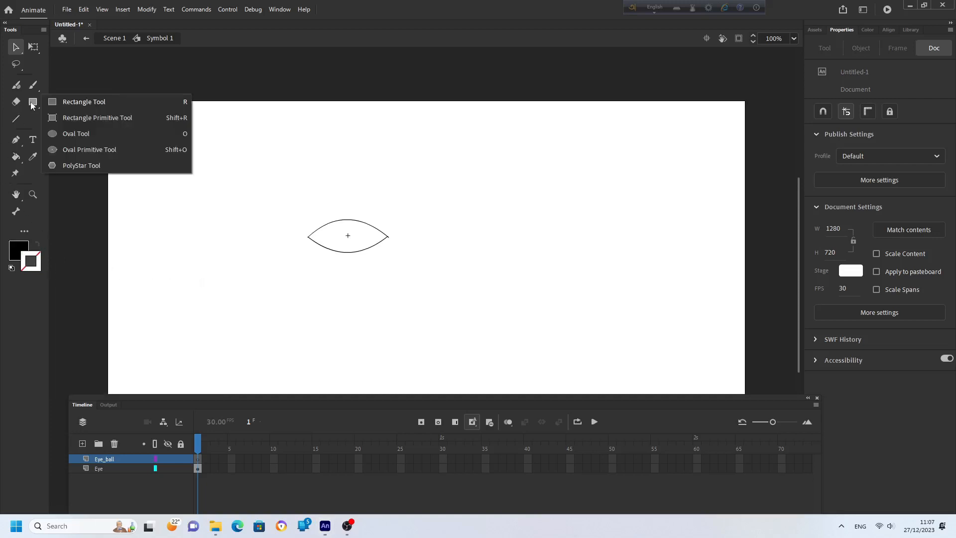
click(78, 134)
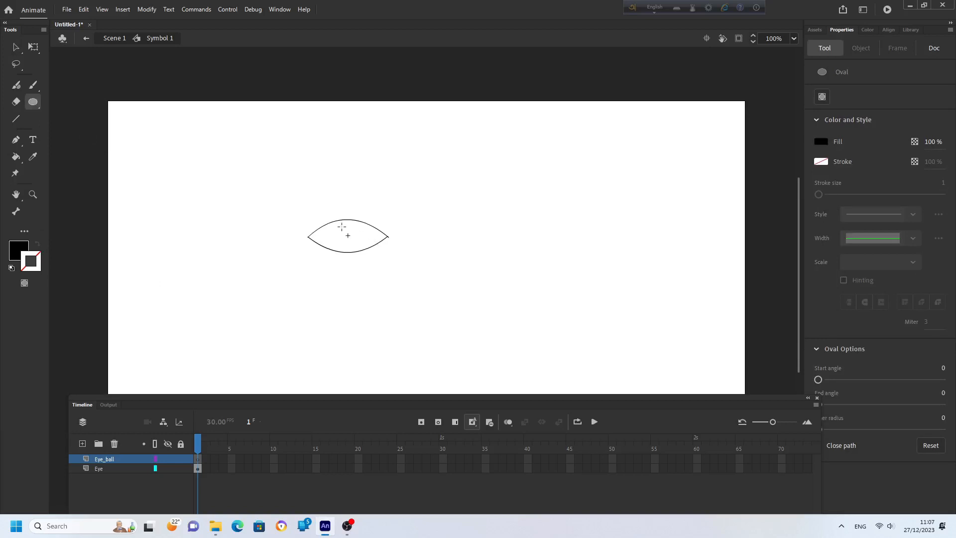
drag(339, 225, 357, 247)
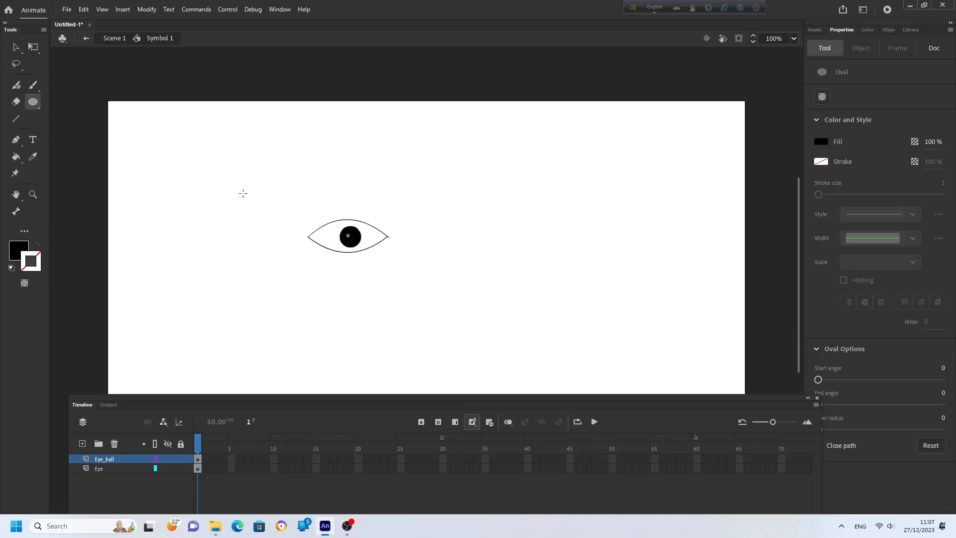
Step: Scale the black circle up evenly to about 63 px so it nearly fills the eye's height
click(34, 48)
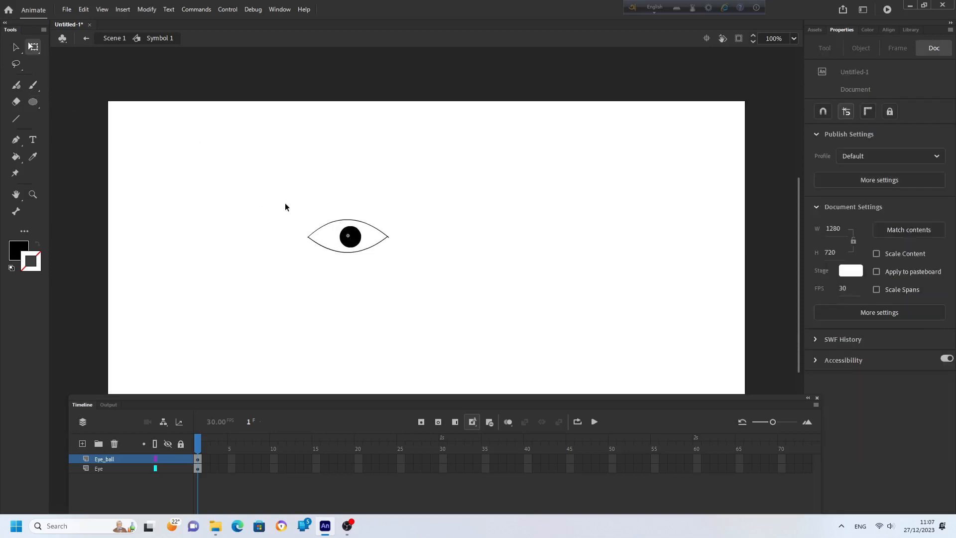
click(351, 238)
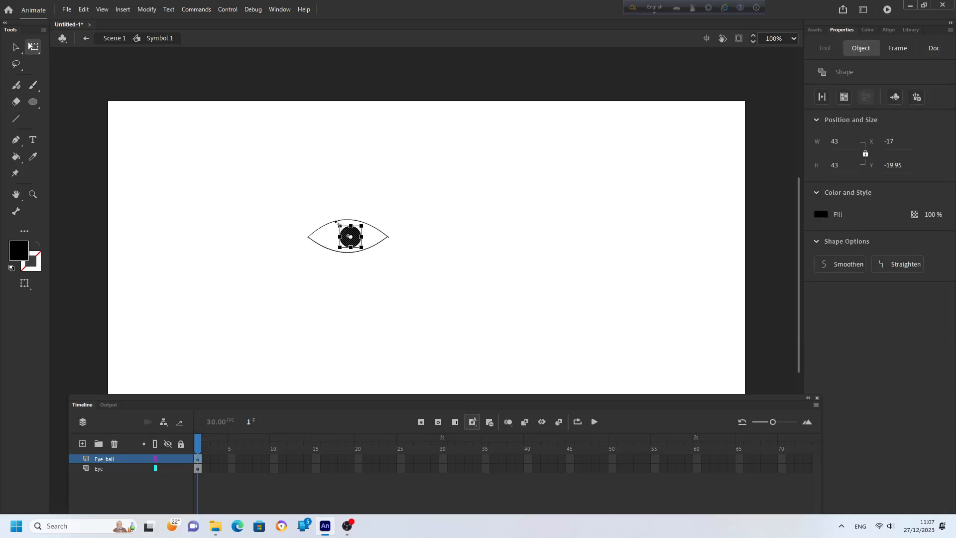
drag(337, 221, 327, 217)
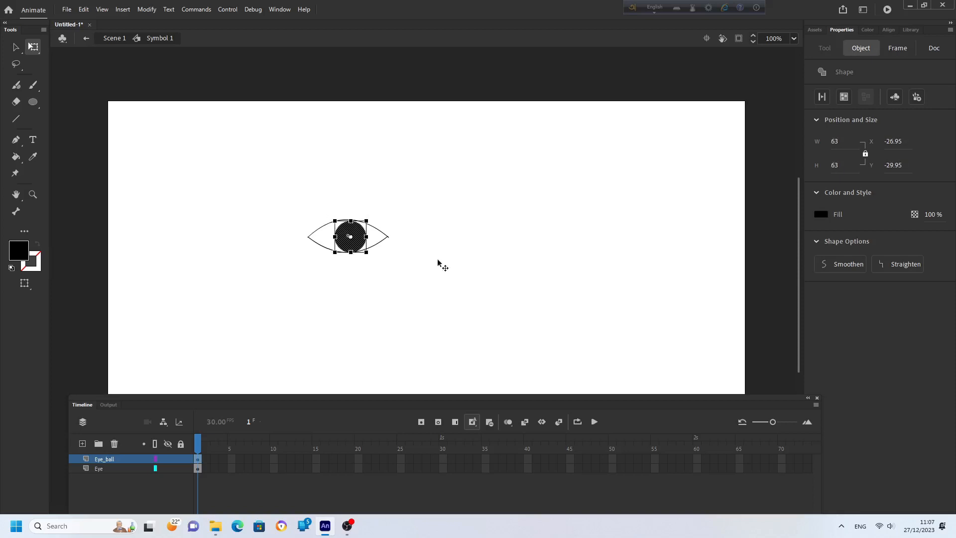
Step: Nudge the enlarged black circle up and to the left until it is centred within the eye outline
key(Up)
key(Up)
key(Left)
key(Left)
key(Left)
key(Left)
key(Left)
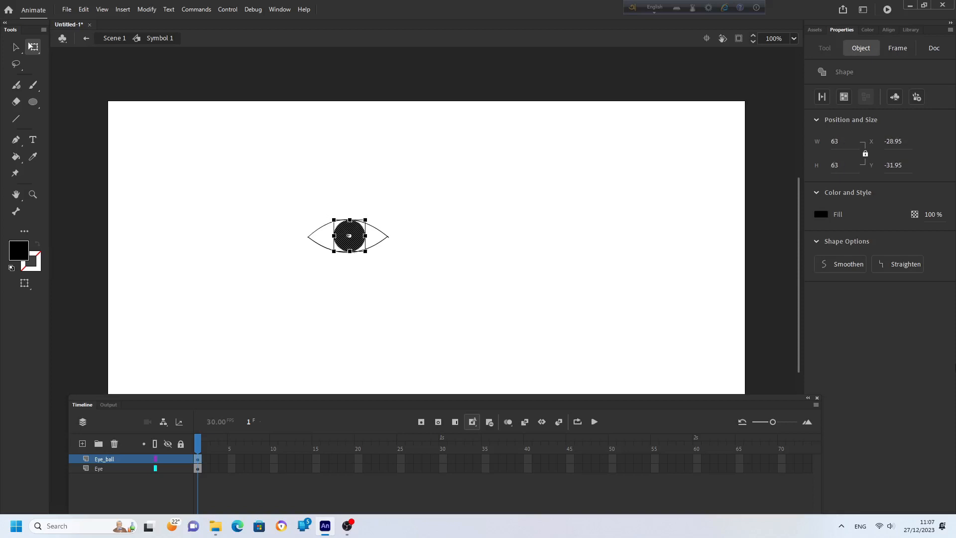
key(Down)
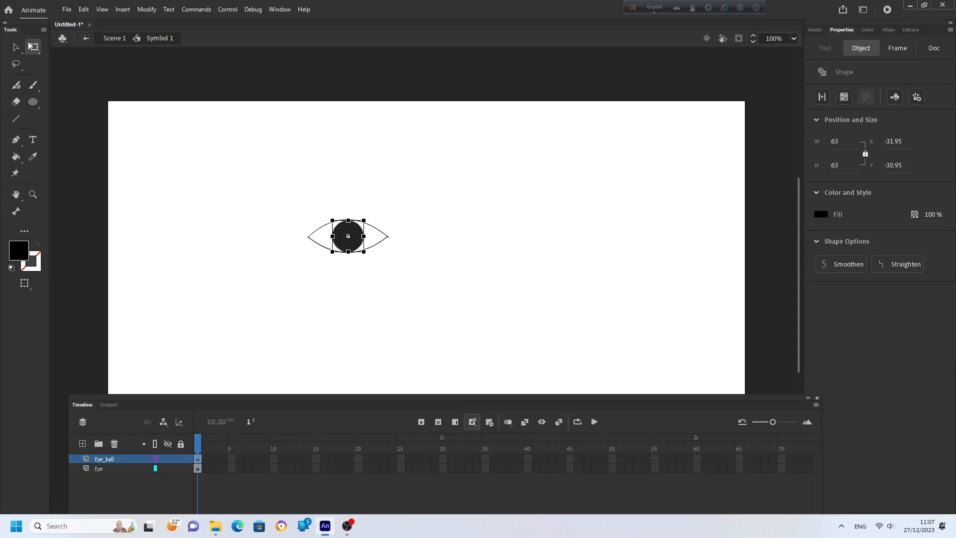
key(Left)
click(447, 314)
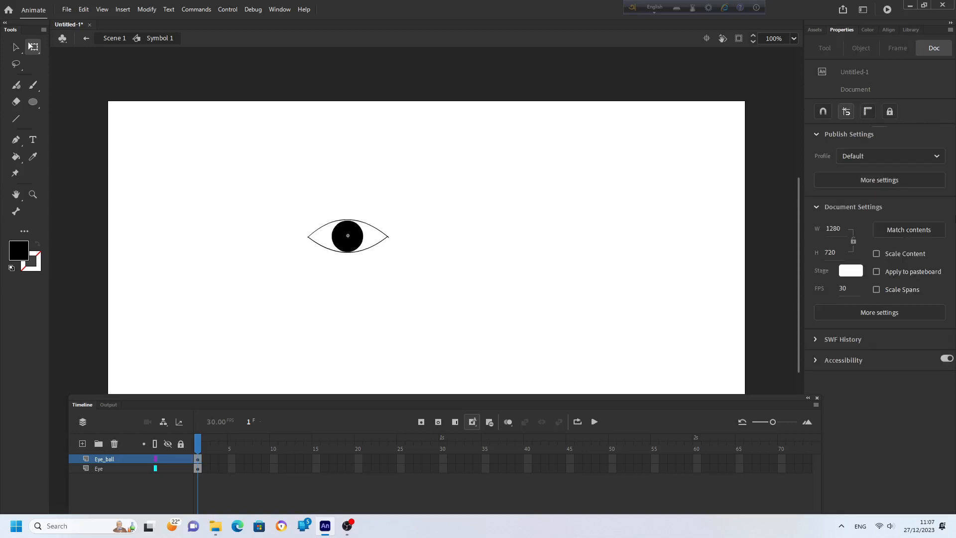
Step: Convert the black circle to a Graphic symbol and open that symbol for editing
click(356, 235)
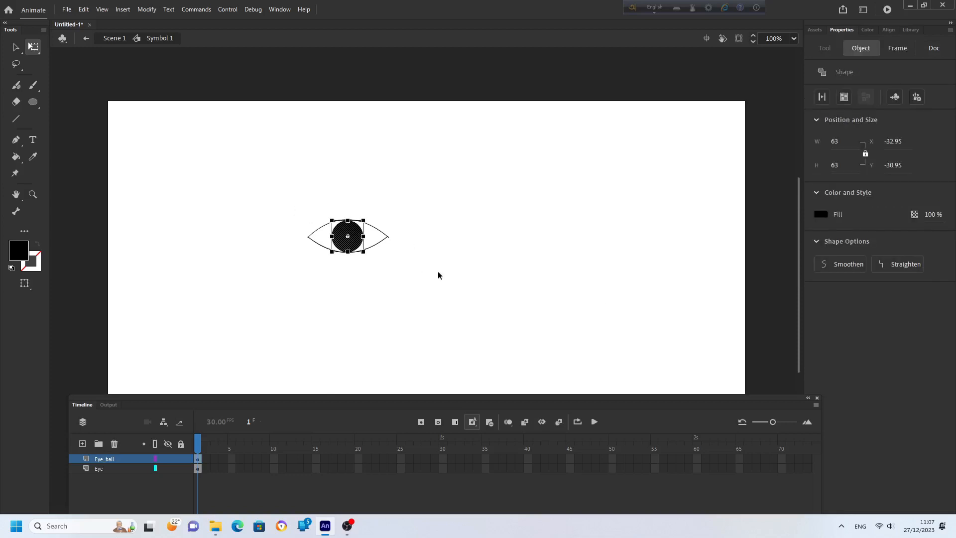
key(F8)
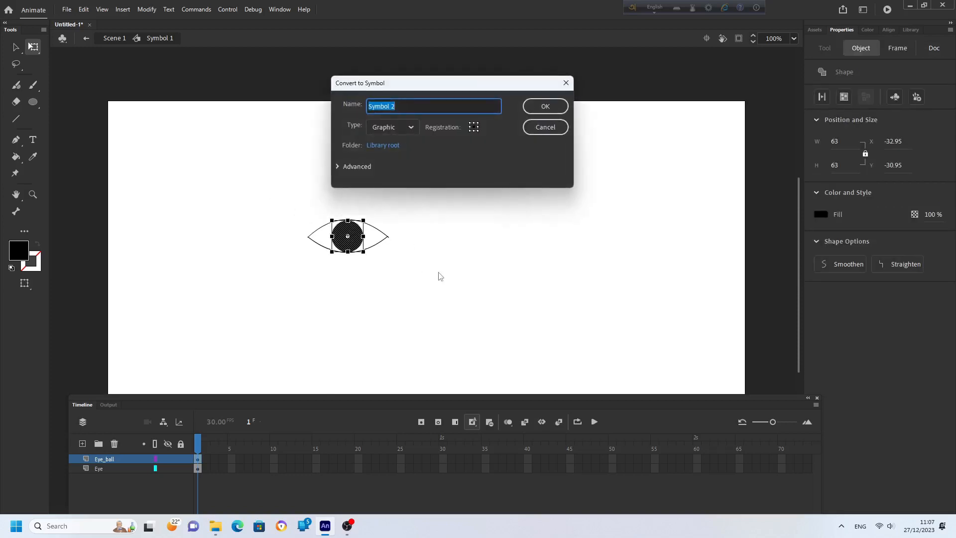
click(545, 107)
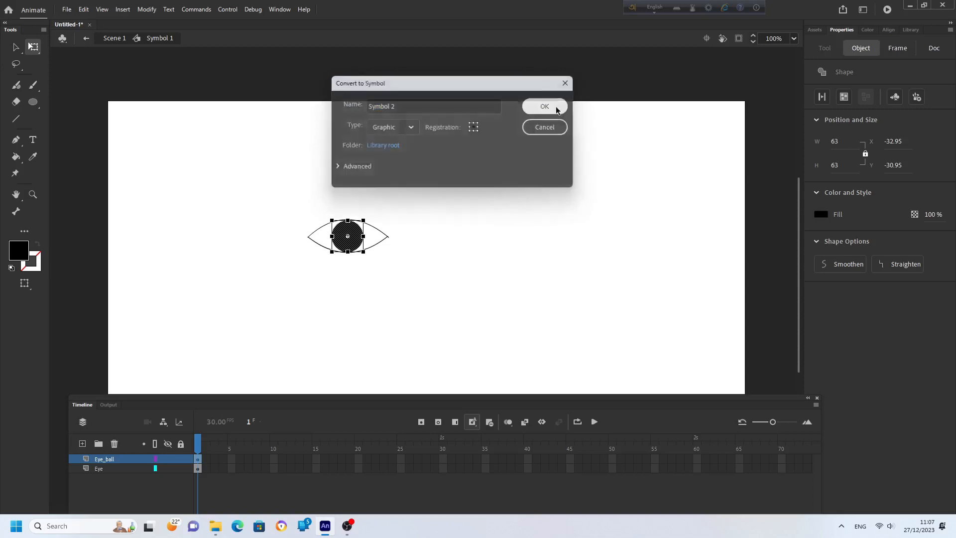
double_click(353, 239)
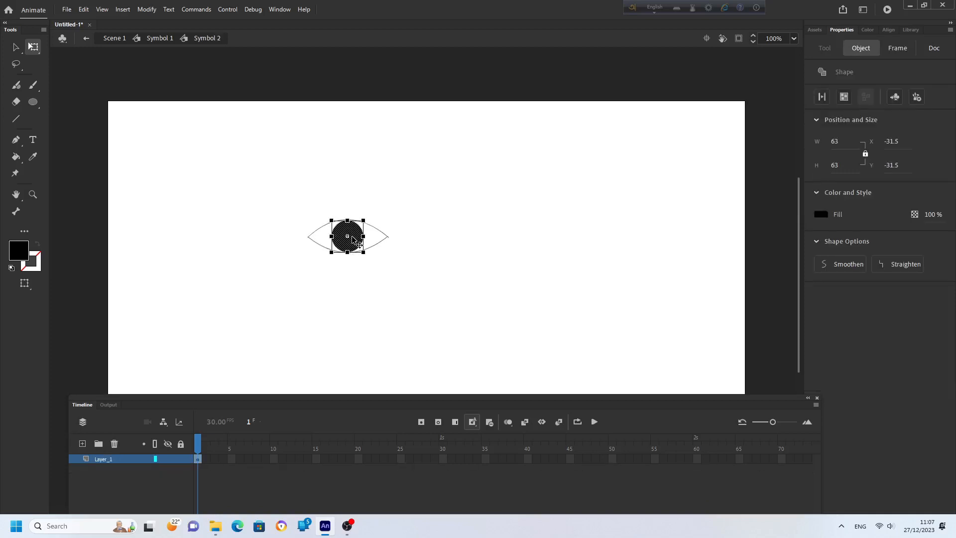
click(368, 290)
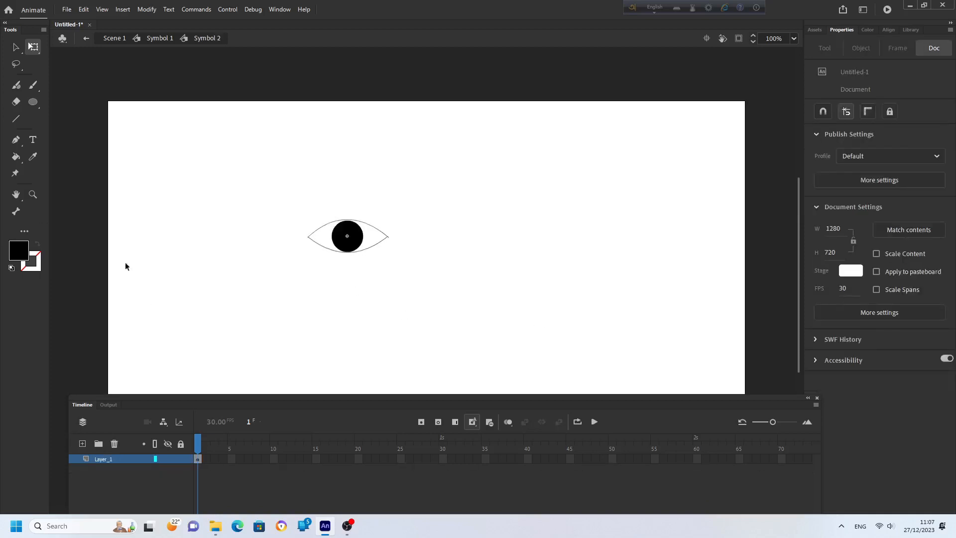
Step: Paint a white oval highlight on the upper left of the black eyeball with the size 4 Classic Brush, and return to Symbol 1
click(17, 247)
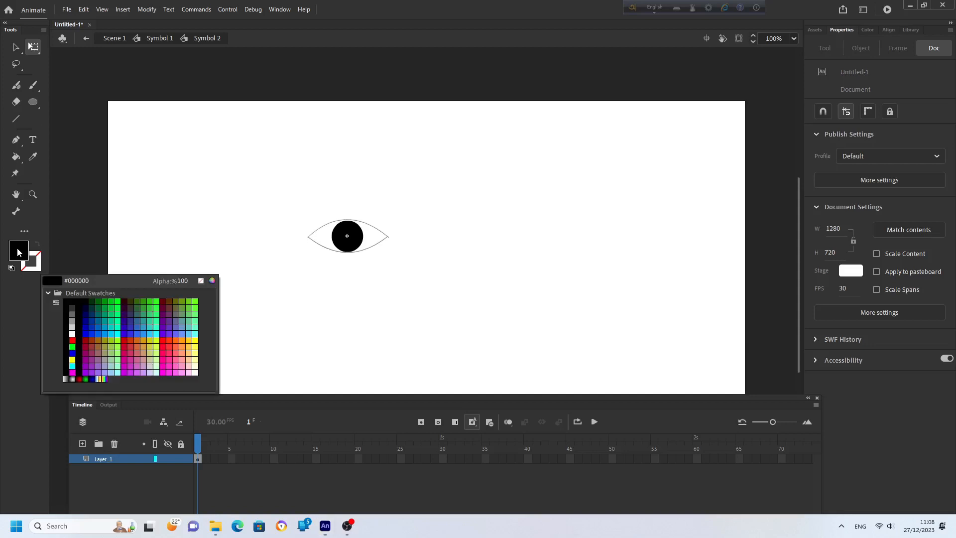
click(73, 334)
click(35, 85)
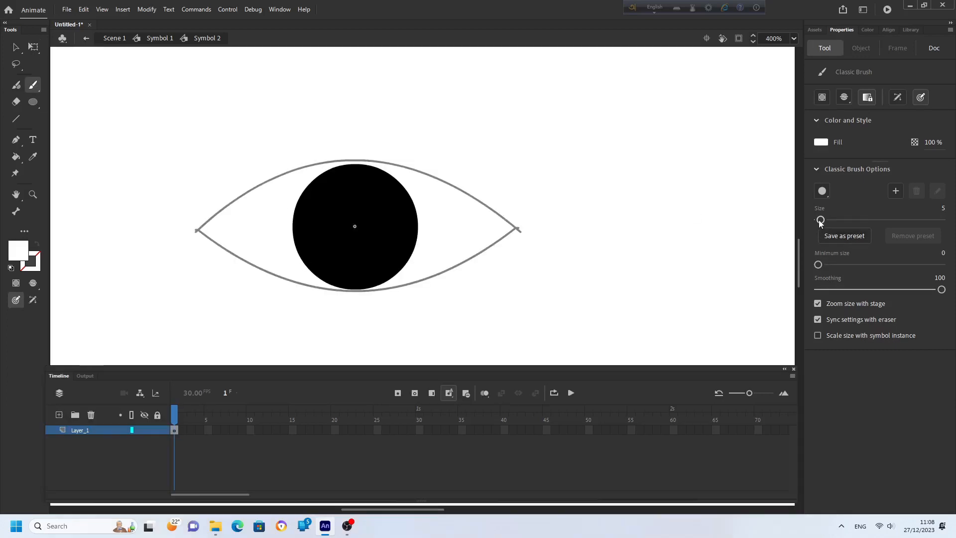
click(819, 220)
click(321, 206)
mouse_move(320, 206)
mouse_down()
mouse_move(321, 223)
mouse_move(328, 213)
mouse_up()
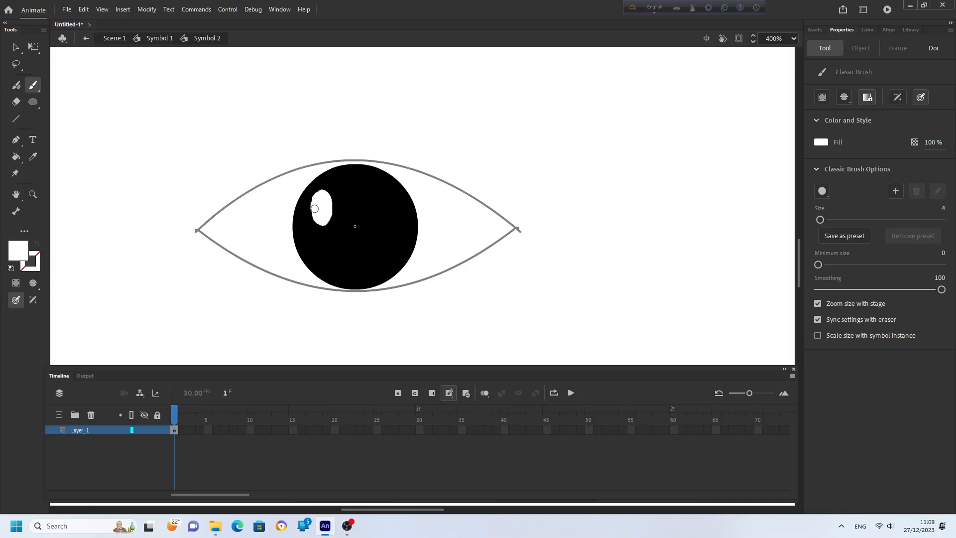
drag(320, 210, 321, 208)
key(ctrl+minus)
key(ctrl+minus)
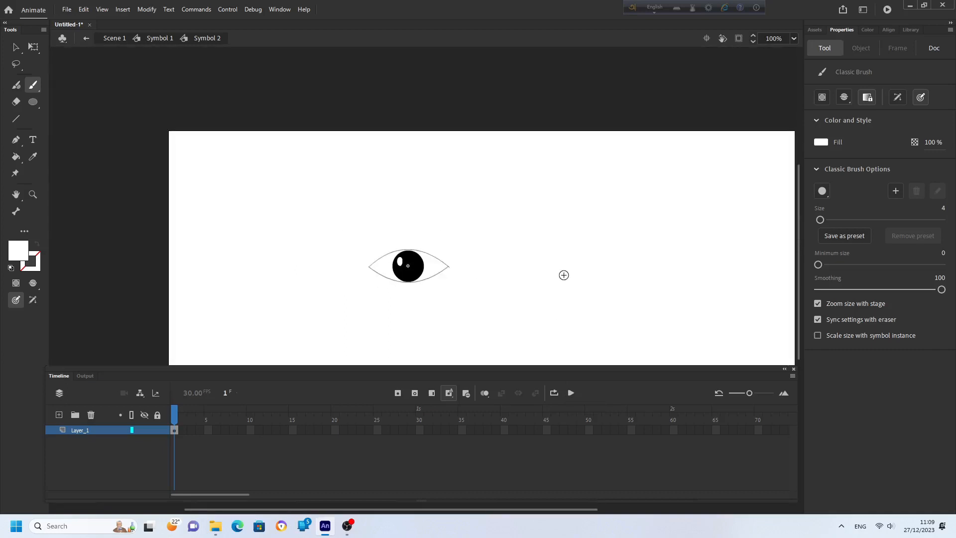
click(86, 40)
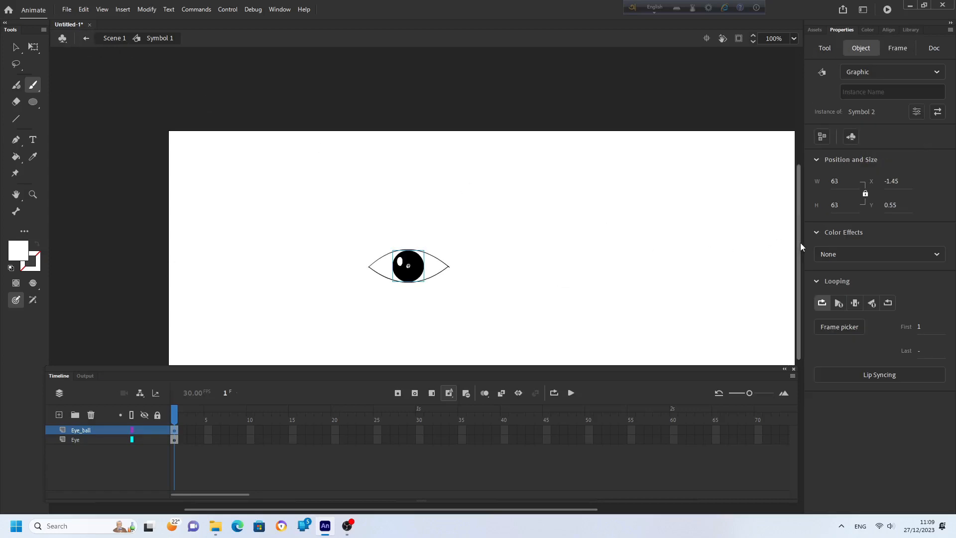
Step: Add a new layer above Eye_ball and name it Eye_lid
scroll(799, 260, down, 3)
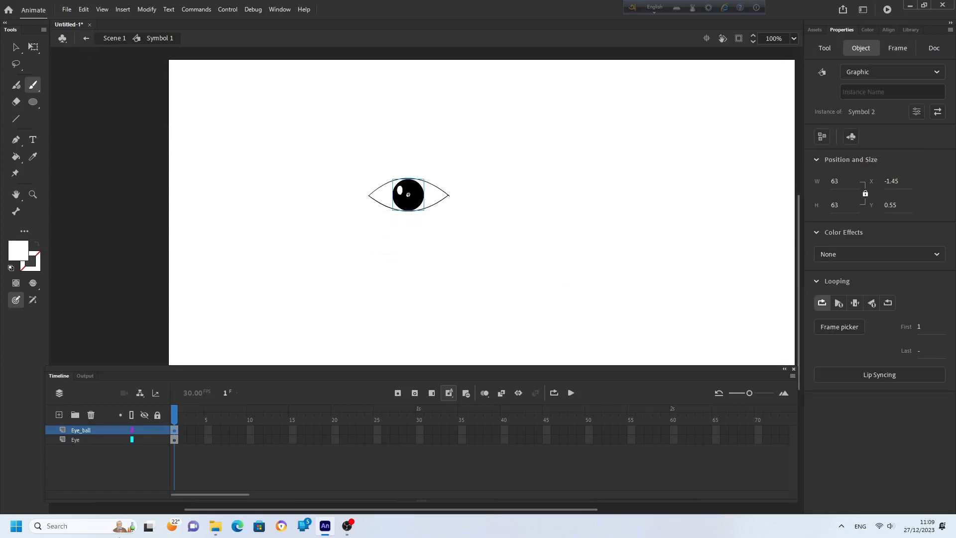
click(58, 415)
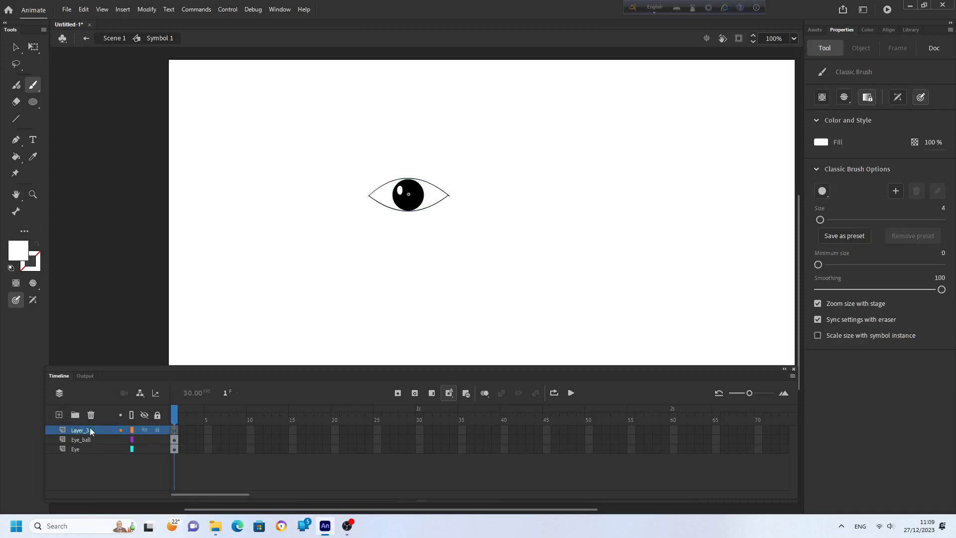
double_click(90, 431)
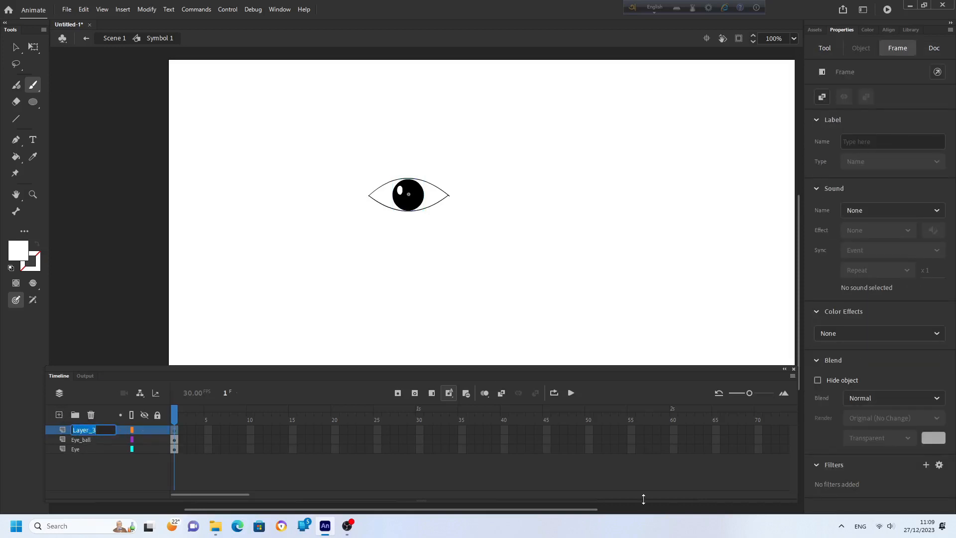
key(BackSpace)
text(Eye lid)
click(94, 478)
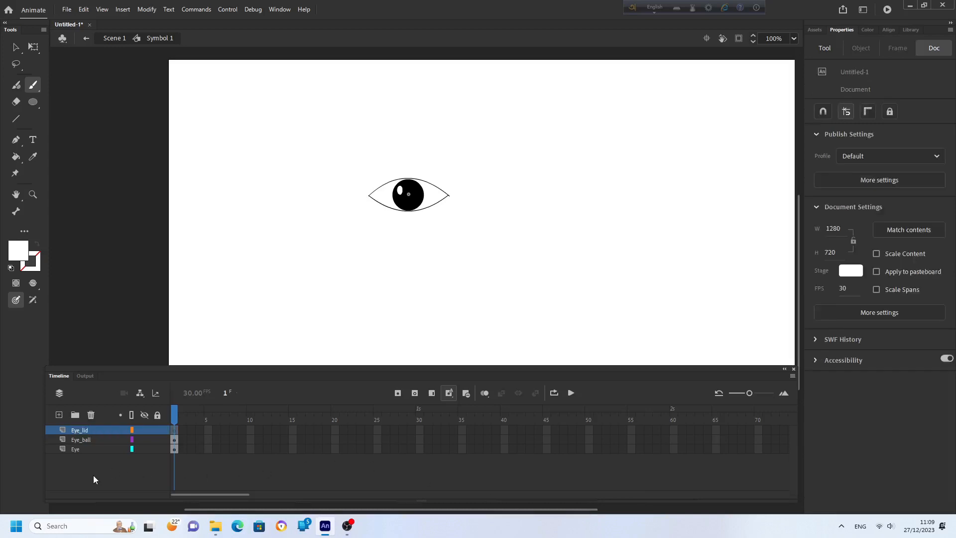
Step: Set the fill colour to the peach skin tone FFB687
click(876, 31)
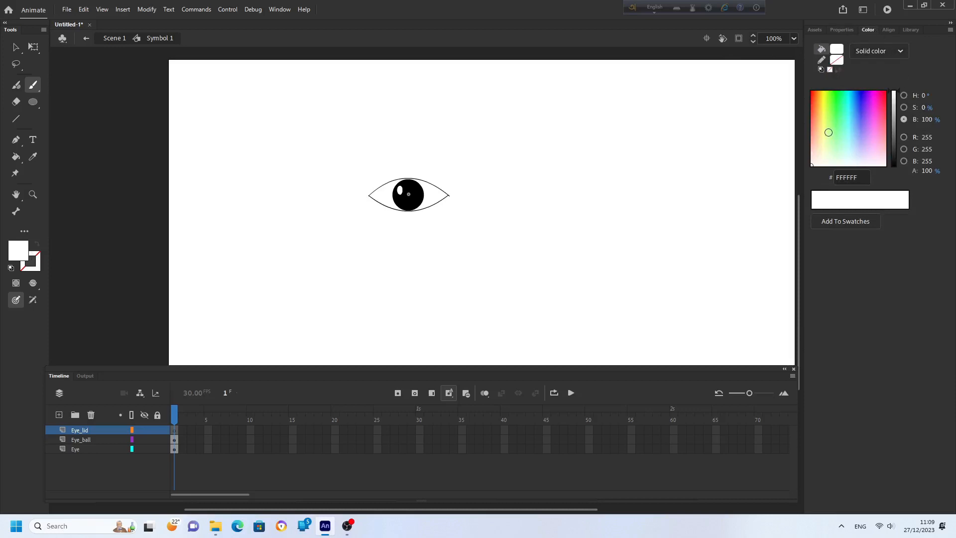
click(820, 133)
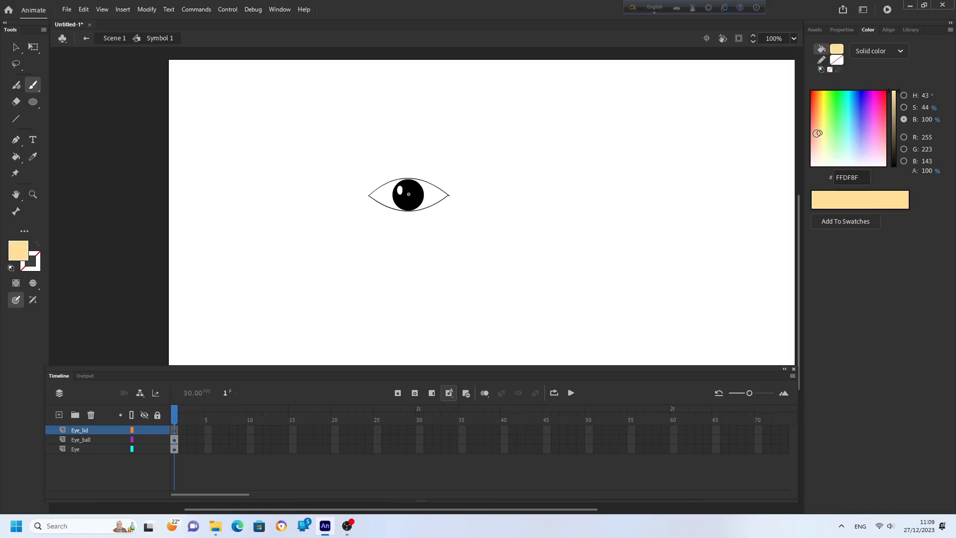
click(817, 133)
click(816, 131)
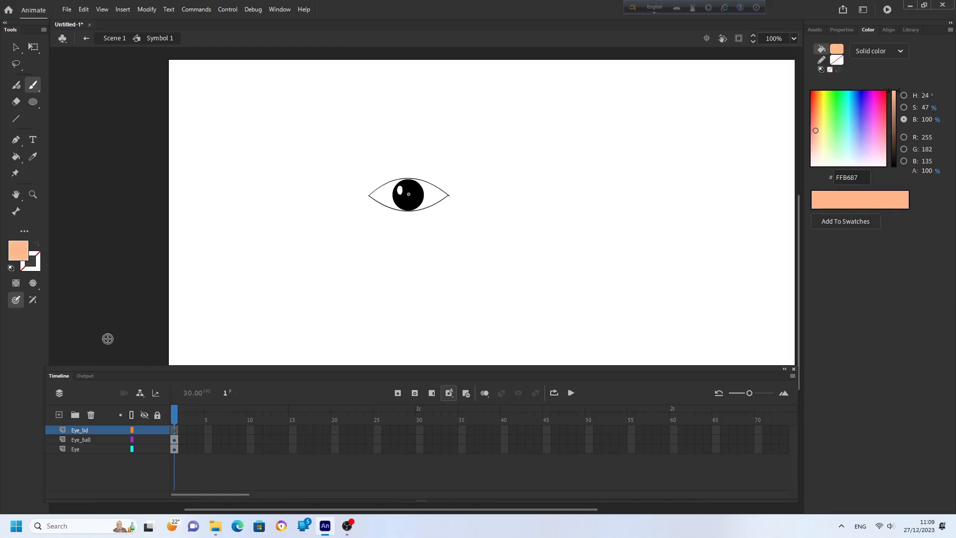
Step: Draw a peach rectangle over the upper half of the eye on Eye_lid and curve its lower edge up just above the eye outline
click(39, 104)
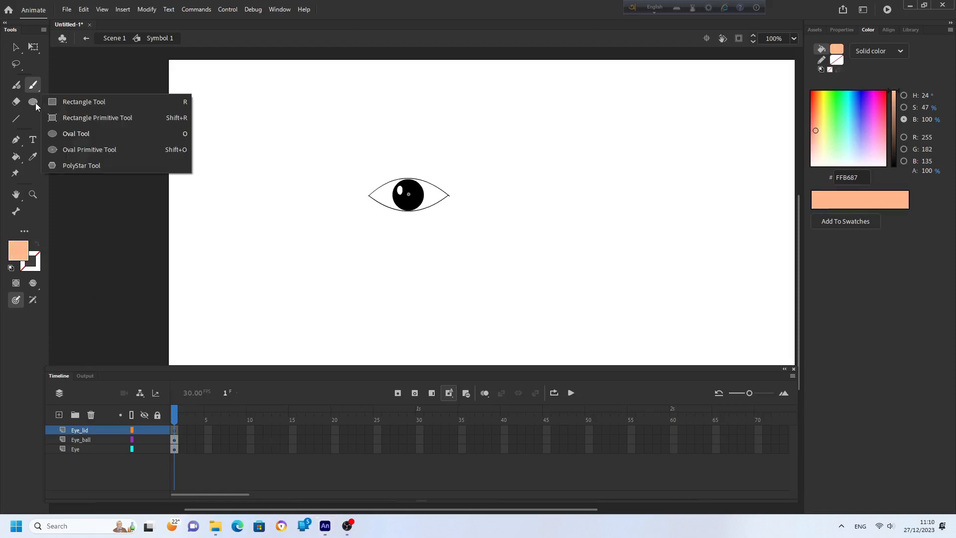
click(89, 103)
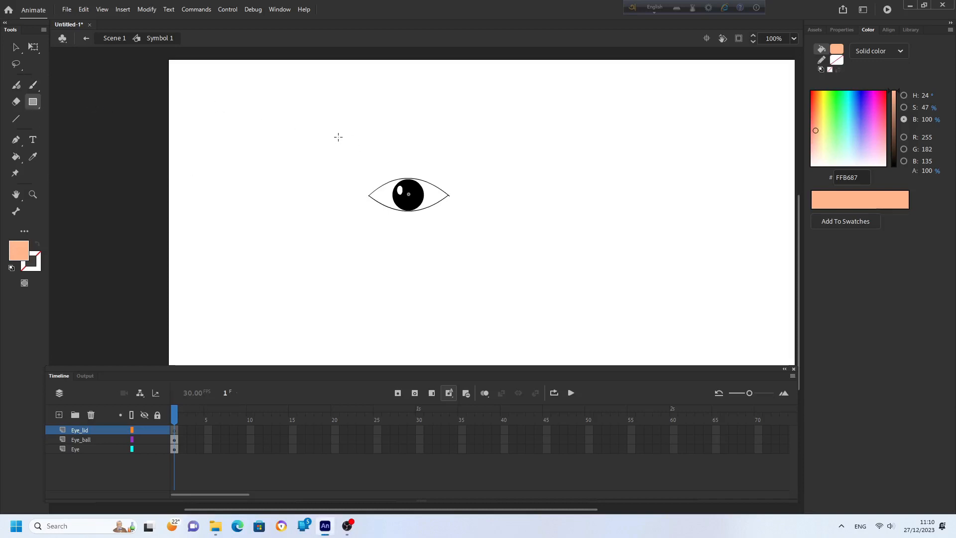
drag(338, 137, 356, 155)
mouse_move(415, 153)
mouse_down()
mouse_move(477, 175)
mouse_move(479, 188)
mouse_up()
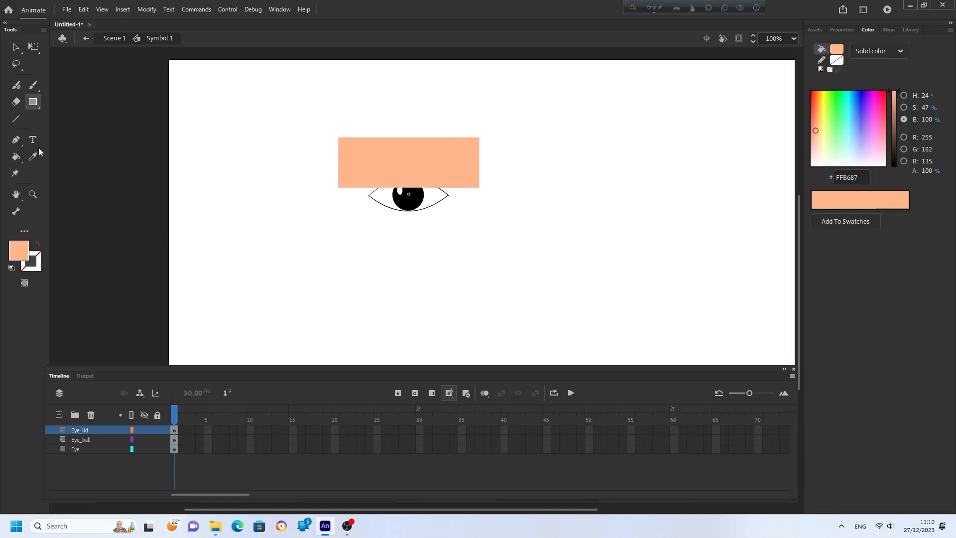
click(16, 48)
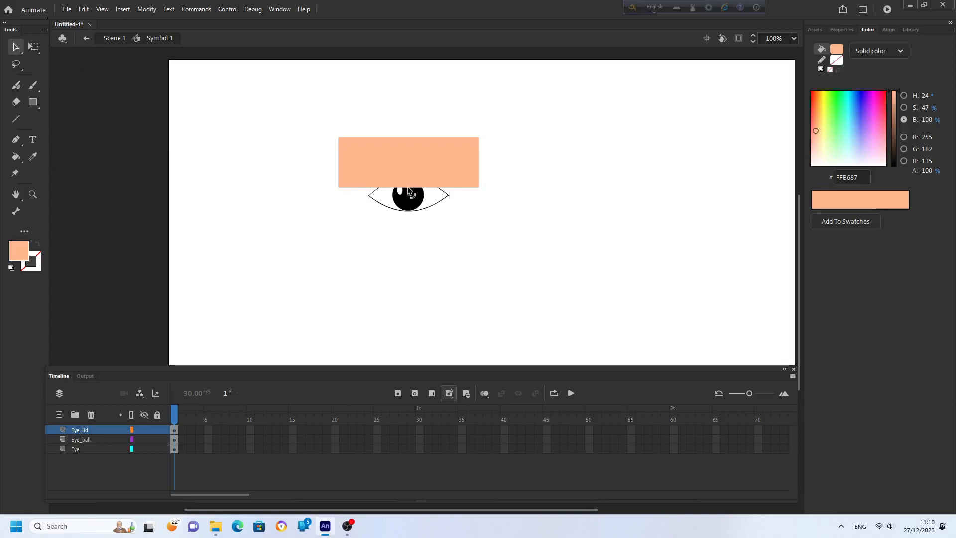
drag(409, 187, 410, 174)
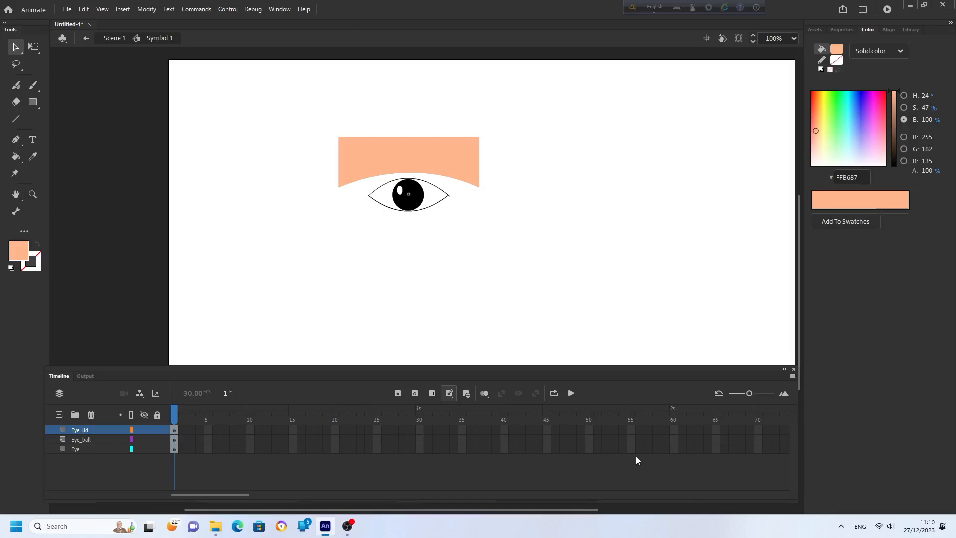
Step: Extend the Eye_lid, Eye_ball and Eye layers to frame 60 and return the playhead to frame 1
click(675, 431)
key(F5)
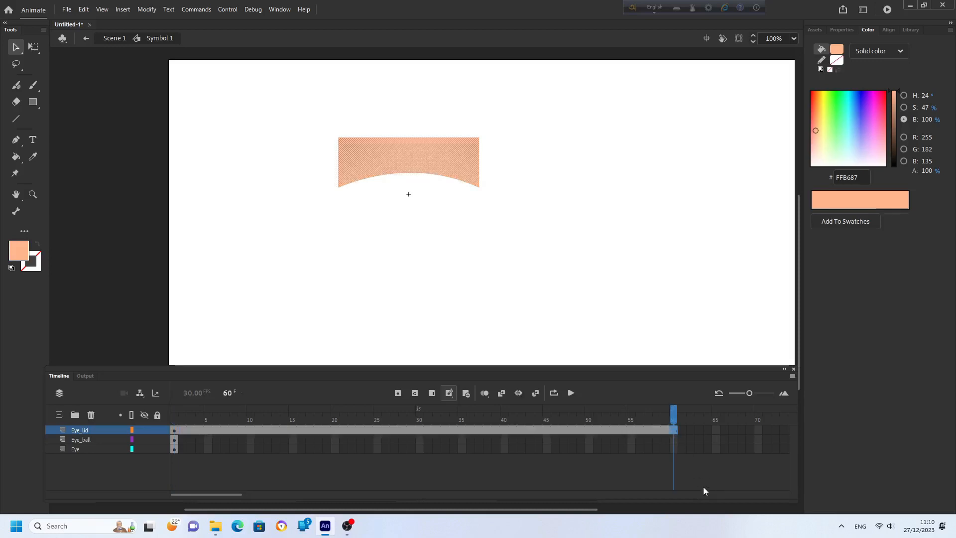
click(675, 440)
key(F5)
click(675, 450)
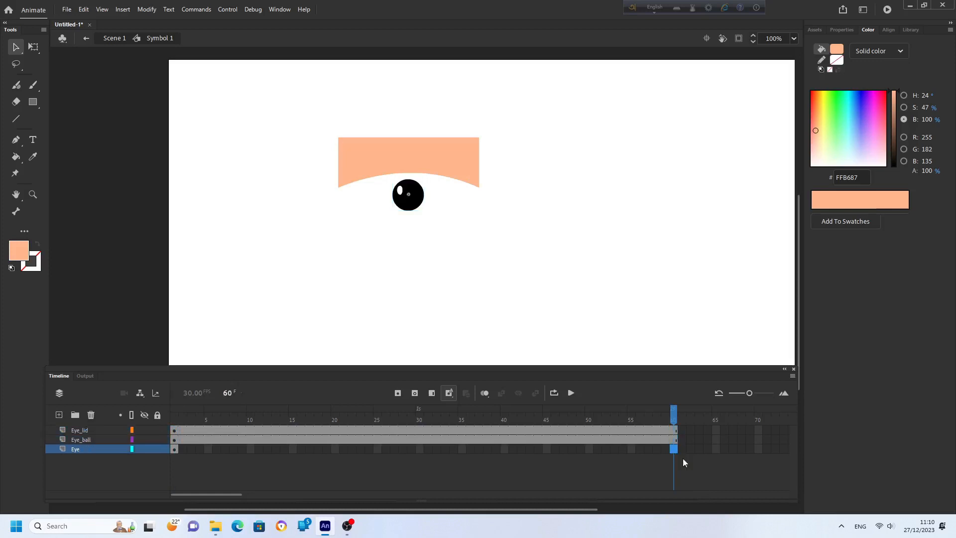
key(F5)
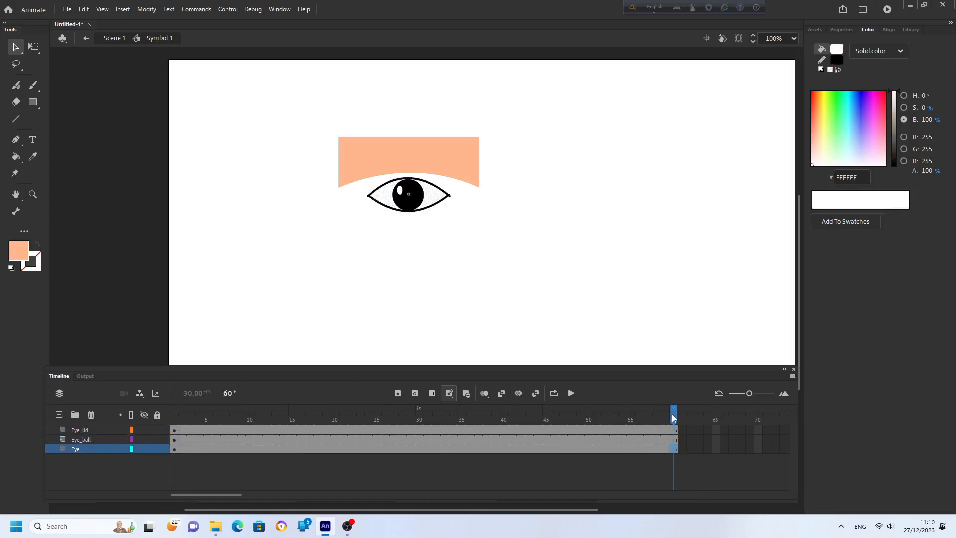
drag(673, 416, 174, 445)
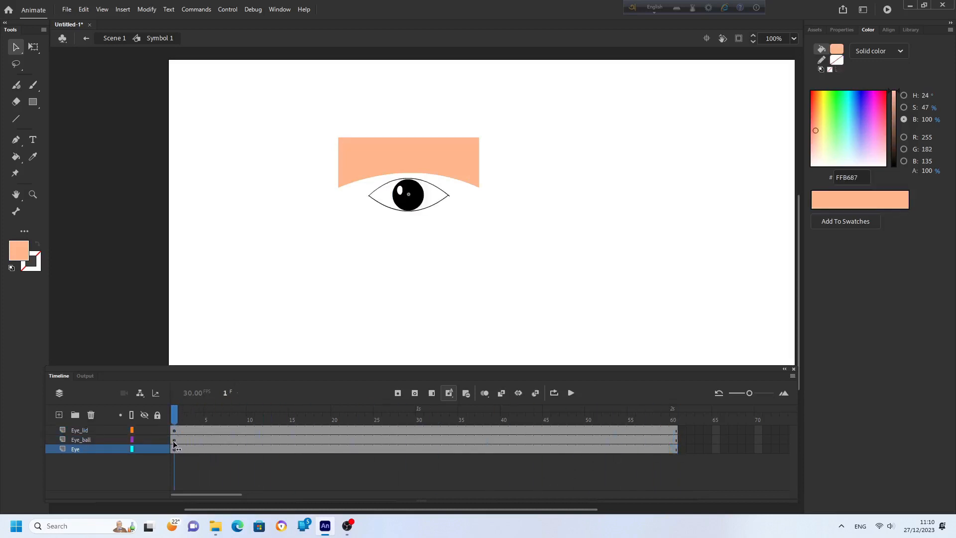
Step: Insert a keyframe at frame 20 on the Eye_lid layer for the open eyelid and deselect the shape
click(333, 428)
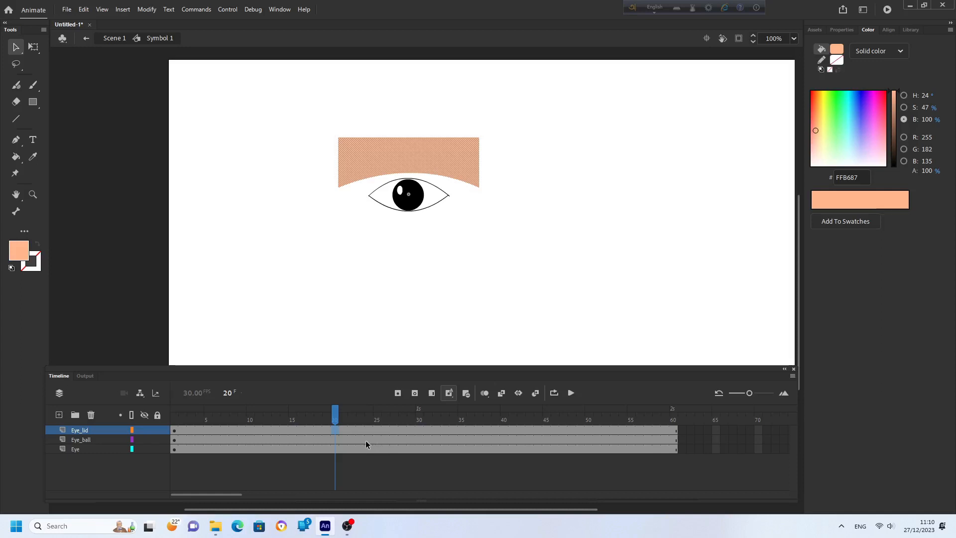
key(F6)
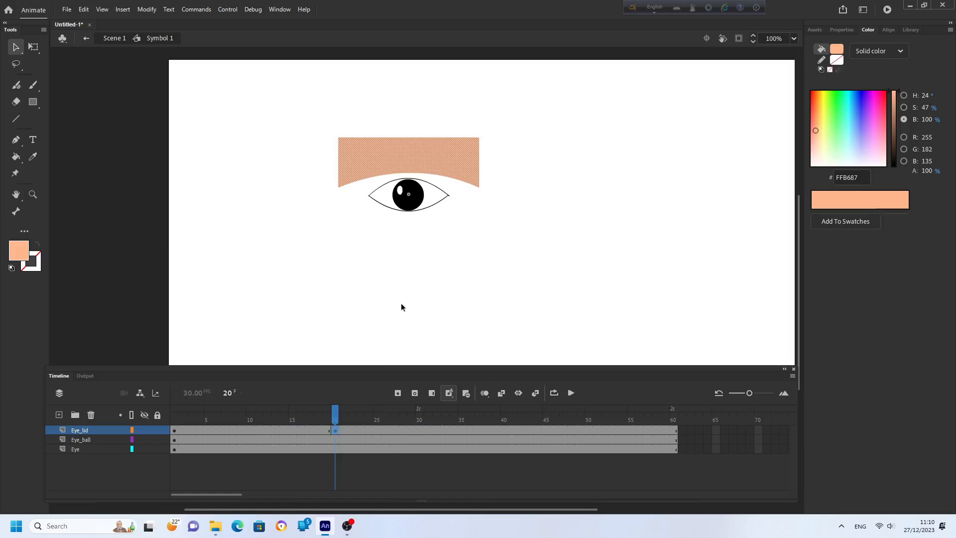
click(436, 262)
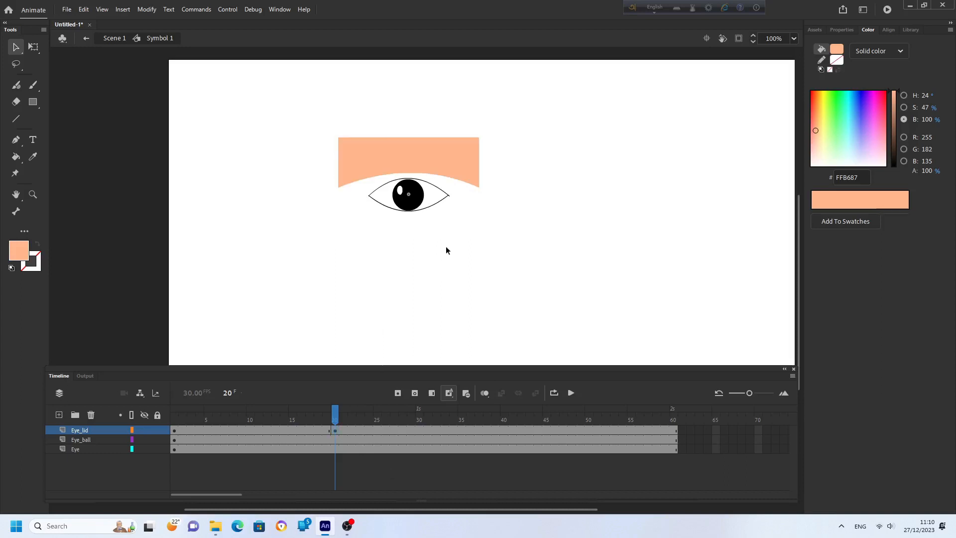
Step: Insert an Eye_lid keyframe at frame 25 and reshape the eyelid's lower corners and edge downward until it covers the whole eye
click(375, 429)
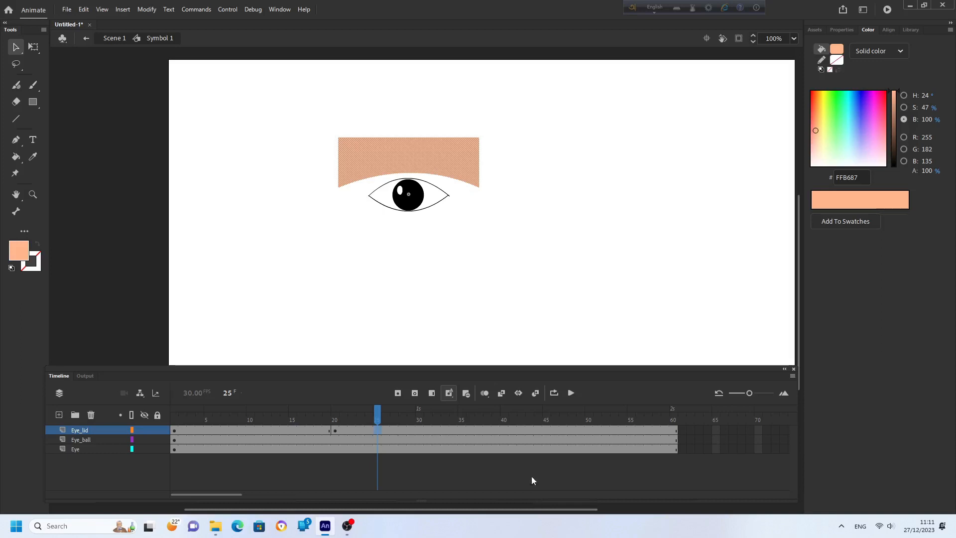
click(467, 199)
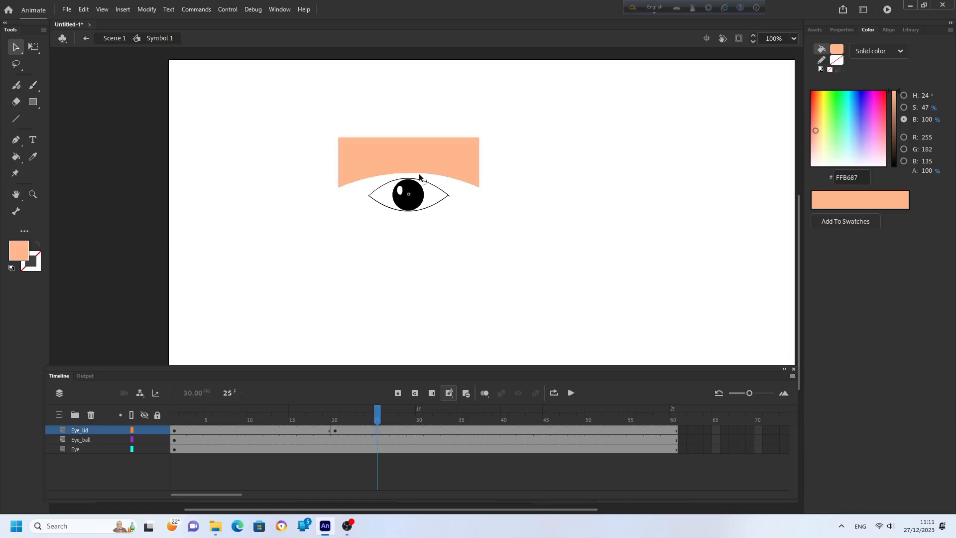
drag(468, 184, 480, 200)
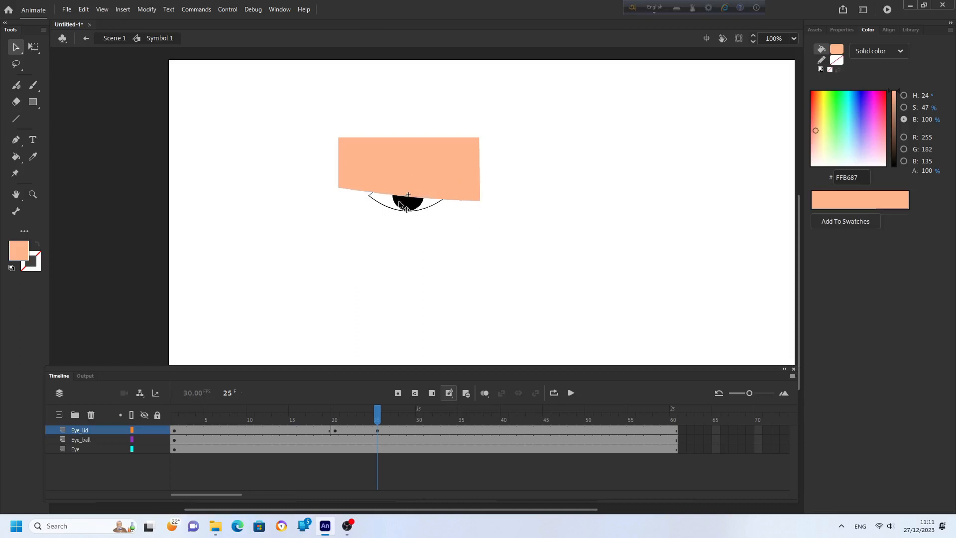
drag(338, 186, 335, 201)
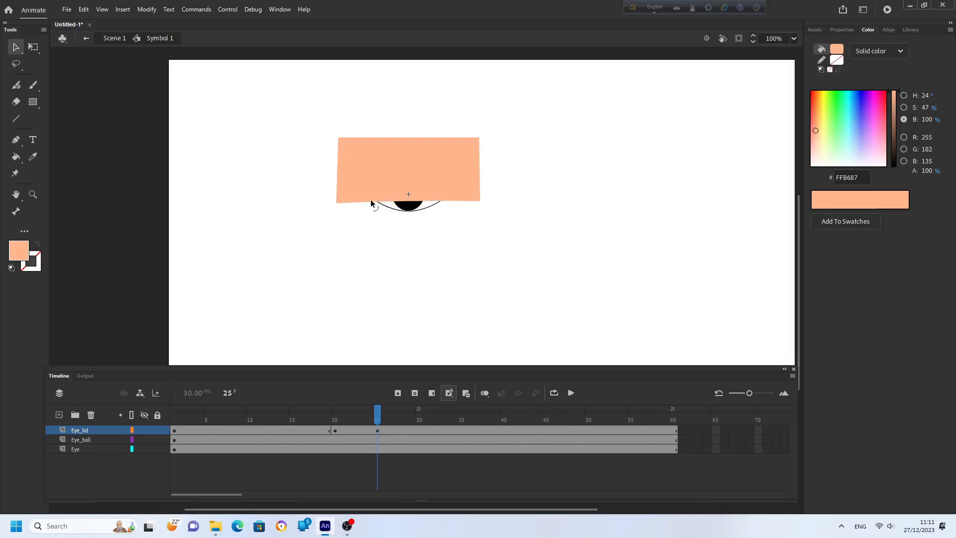
drag(371, 199, 366, 227)
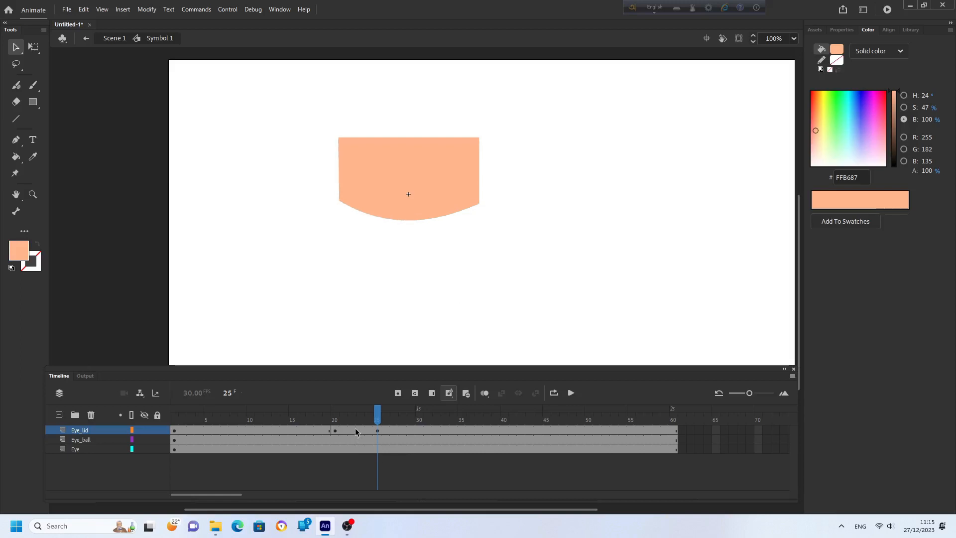
Step: Create a shape tween between frames 20 and 25 on the Eye_lid layer and preview the closing eyelid
right_click(356, 429)
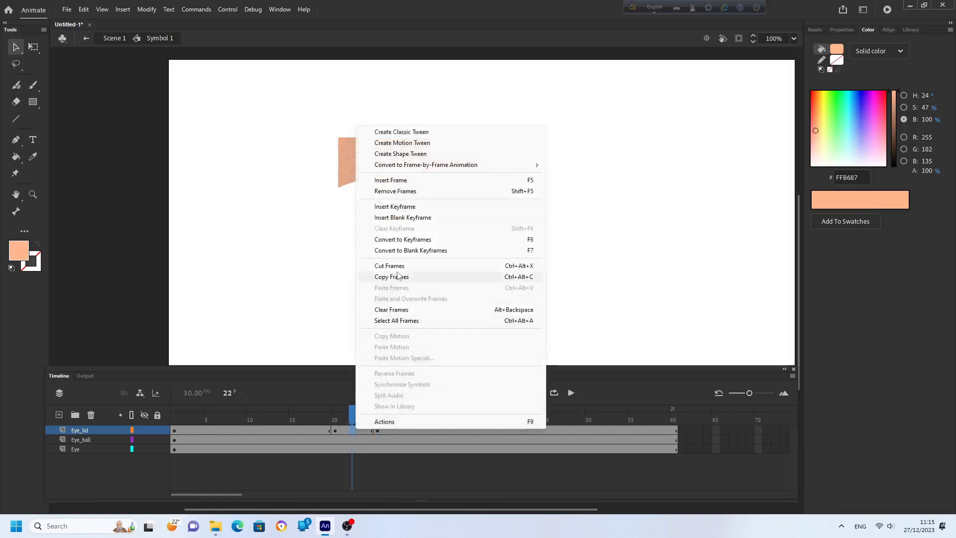
click(408, 155)
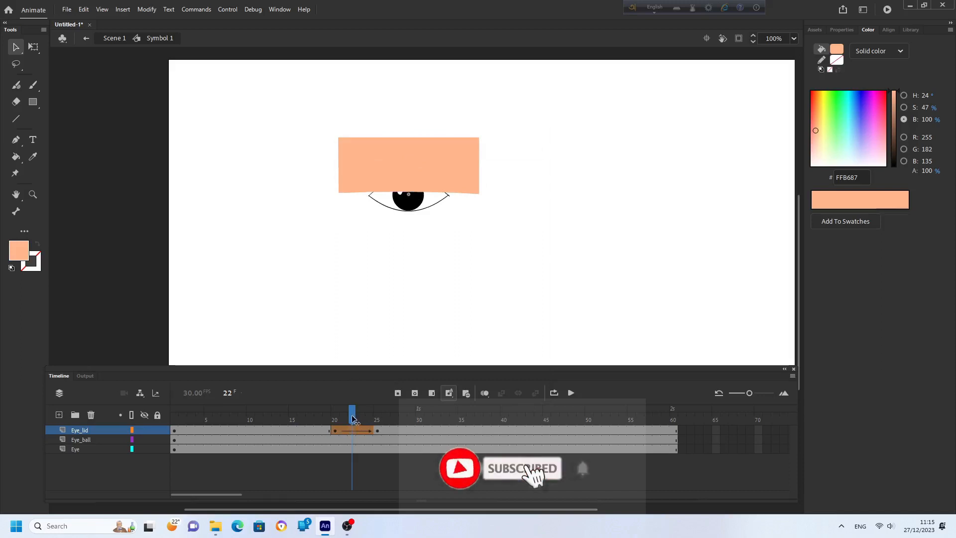
drag(352, 418, 373, 426)
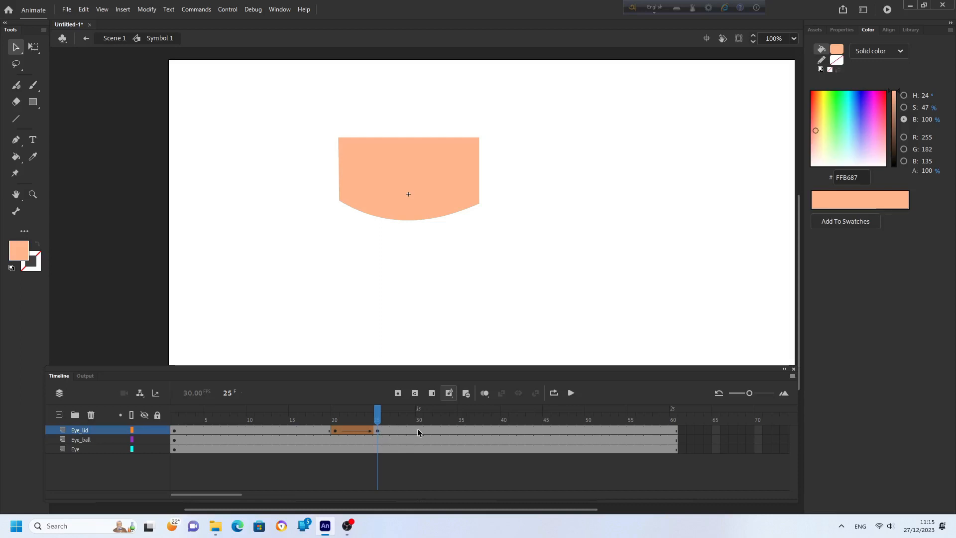
Step: Insert a keyframe at frame 29 on the Eye_lid layer to hold the closed eyelid
click(410, 430)
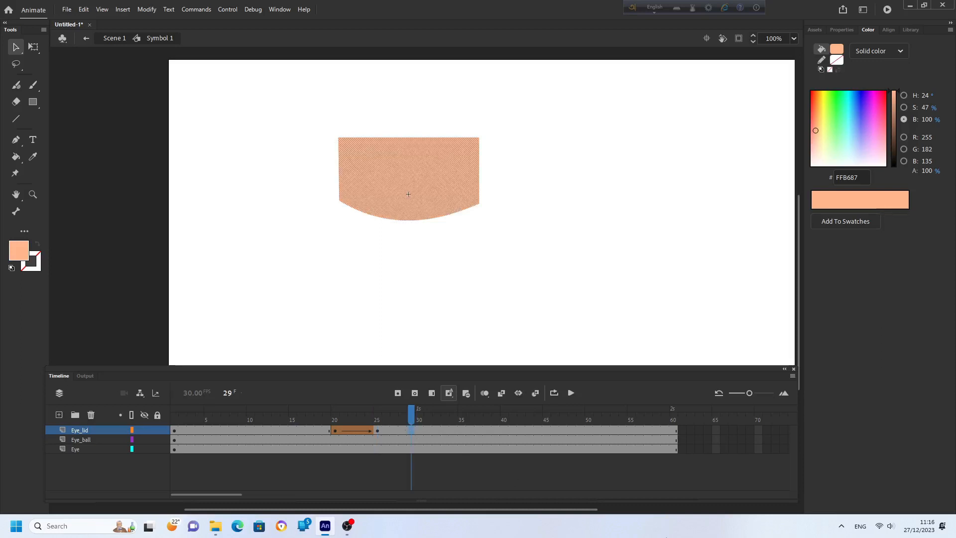
key(F6)
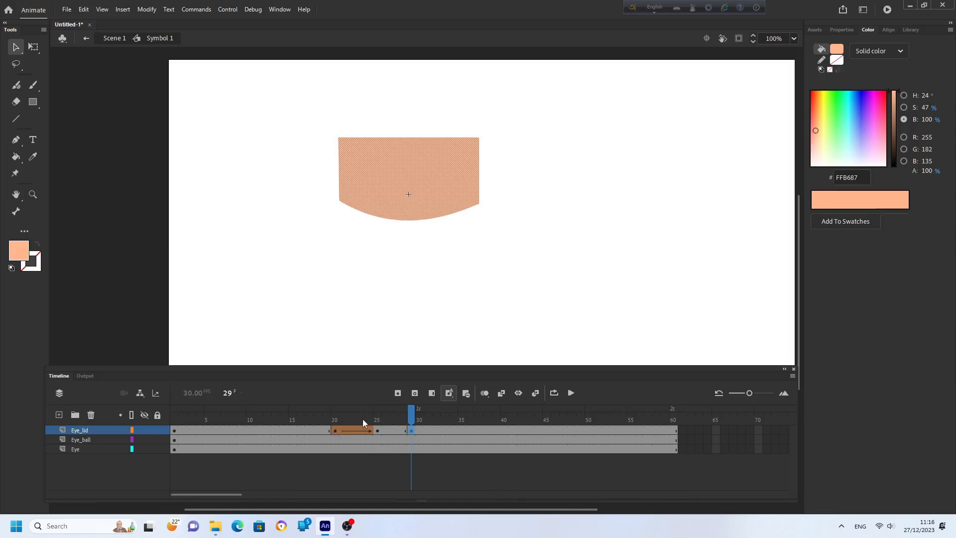
Step: Copy the open-eyelid frame at frame 17 of the Eye_lid layer to frame 34
click(309, 431)
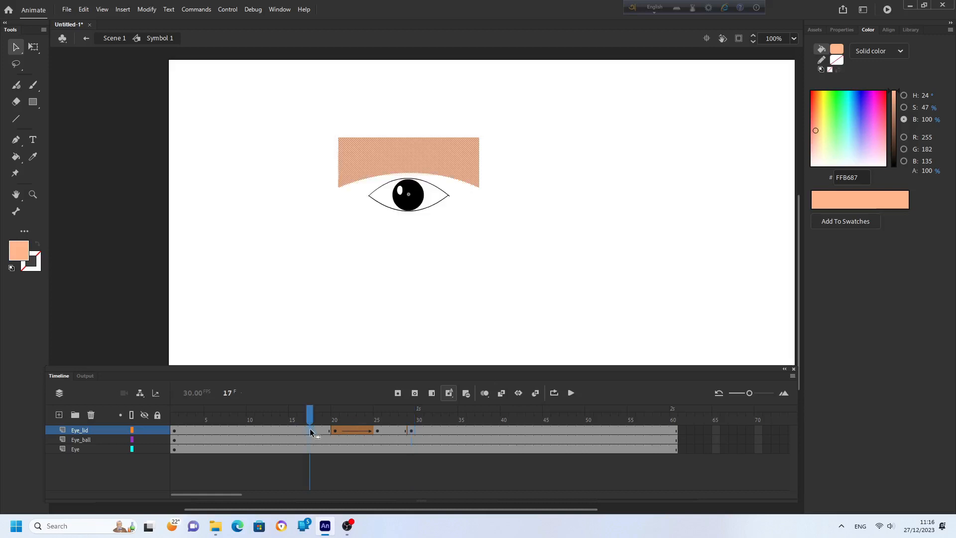
drag(310, 430, 414, 431)
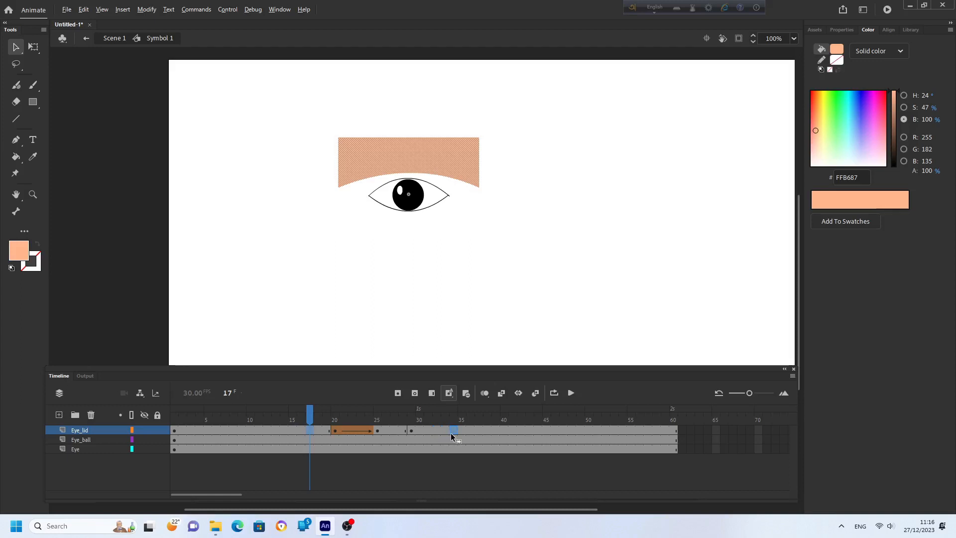
click(452, 435)
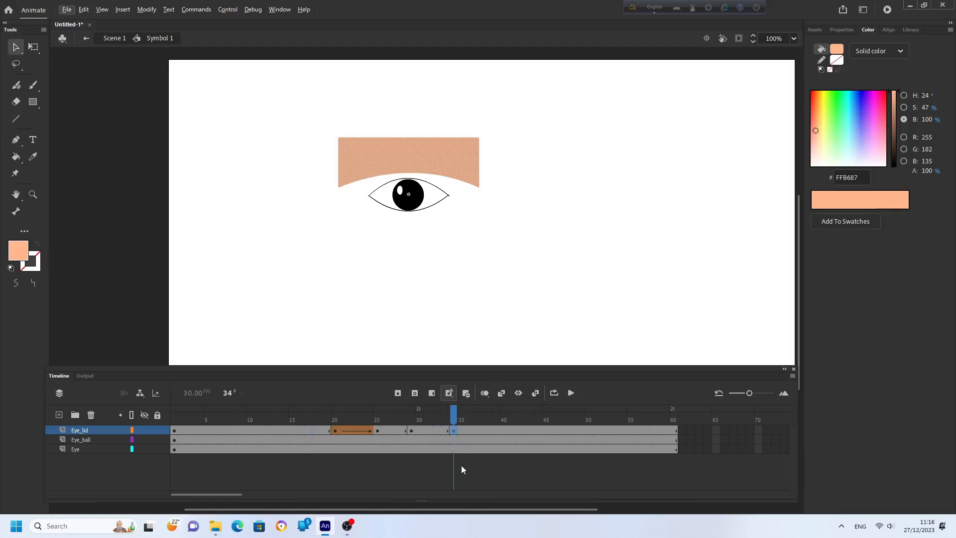
Step: Create a shape tween between frames 29 and 34 on the Eye_lid layer, preview the opening eyelid and deselect the shape
right_click(429, 432)
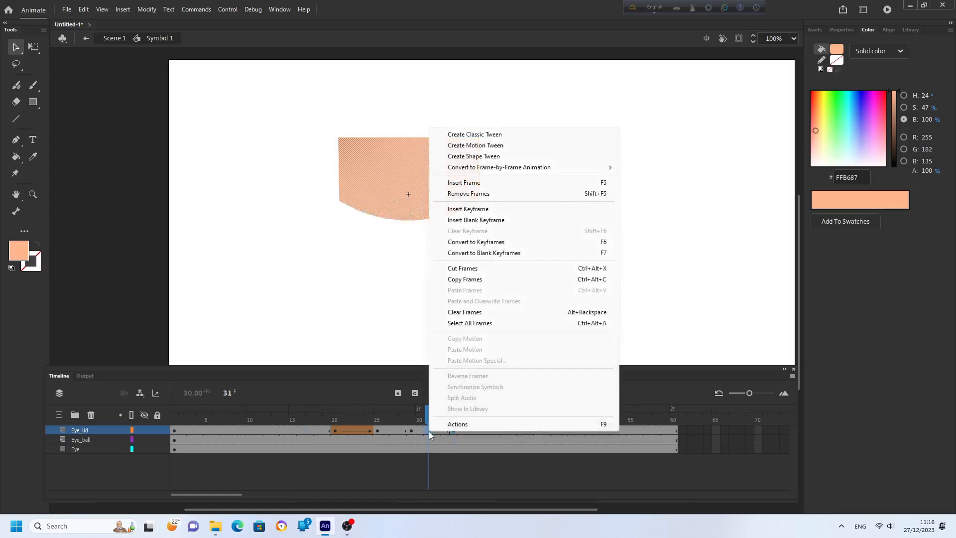
click(474, 157)
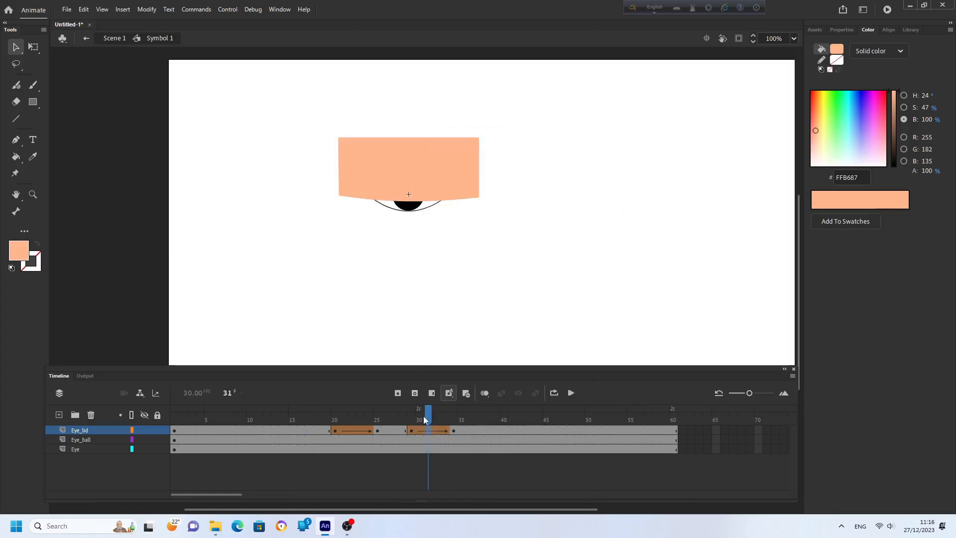
drag(424, 420, 454, 434)
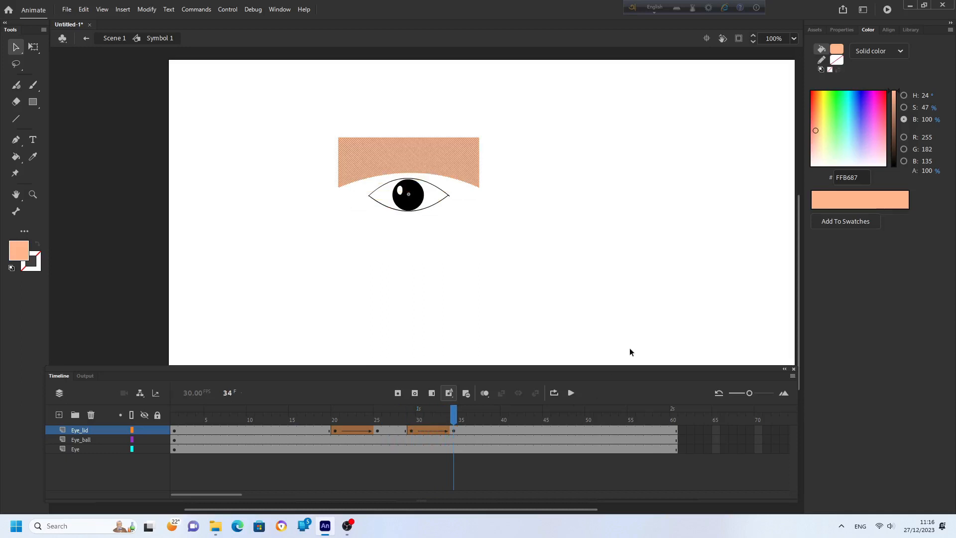
click(376, 260)
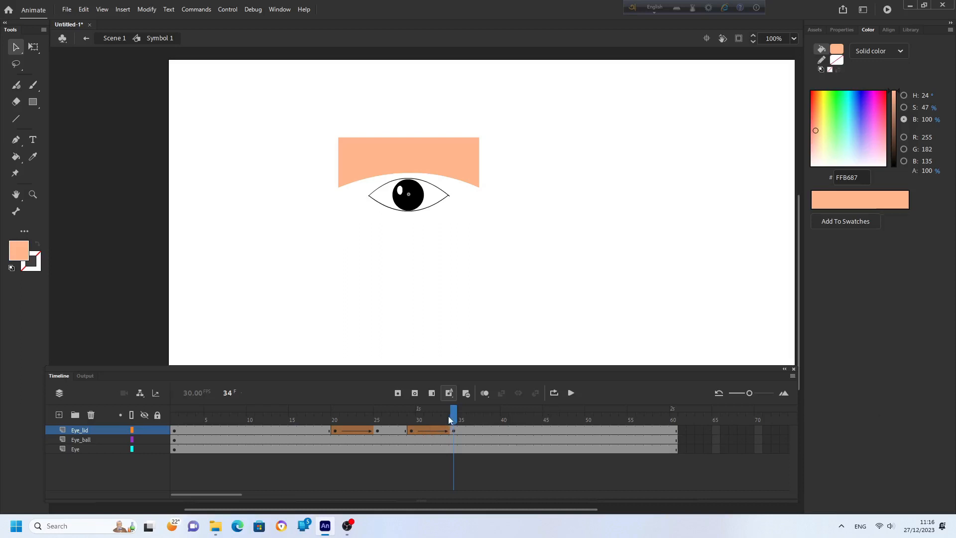
Step: Add a new layer above Eye_lid and name it White
click(59, 415)
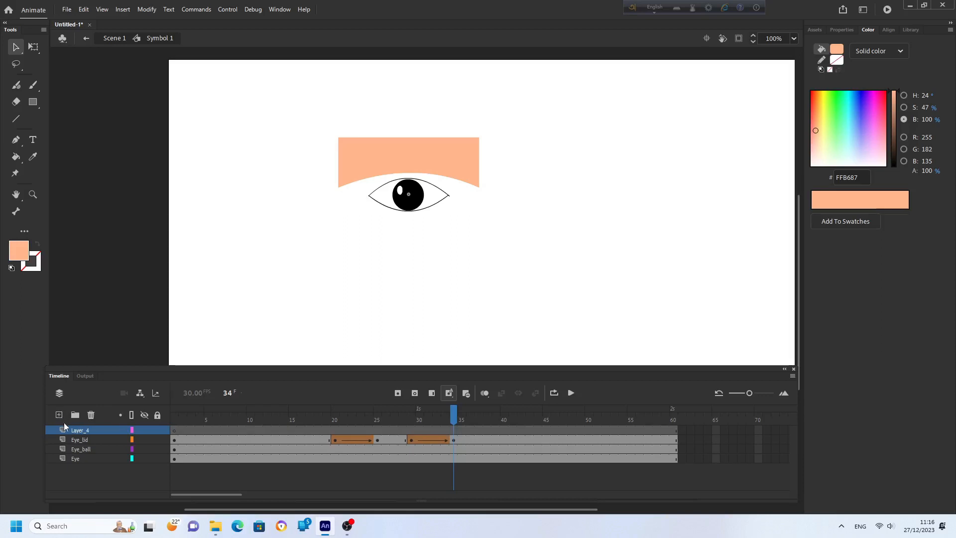
double_click(87, 435)
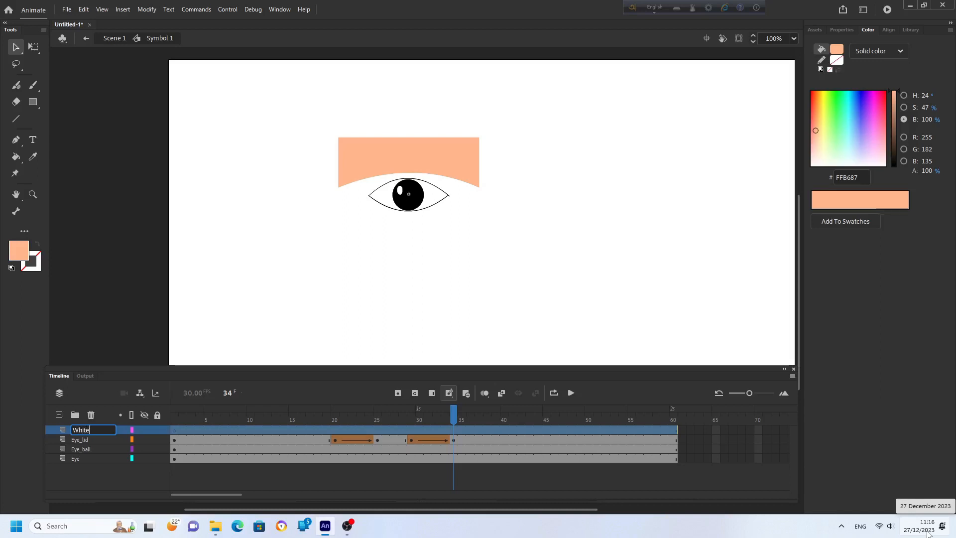
text(White)
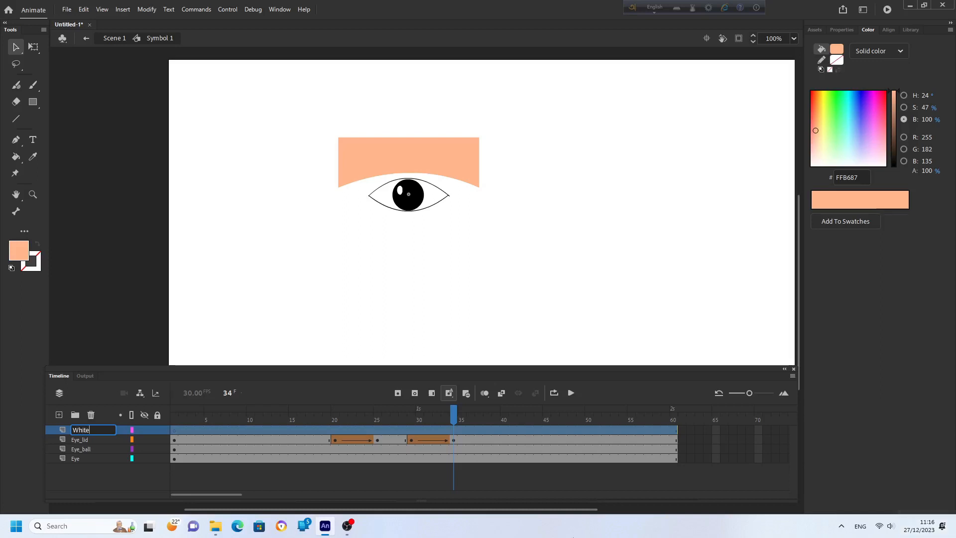
click(99, 479)
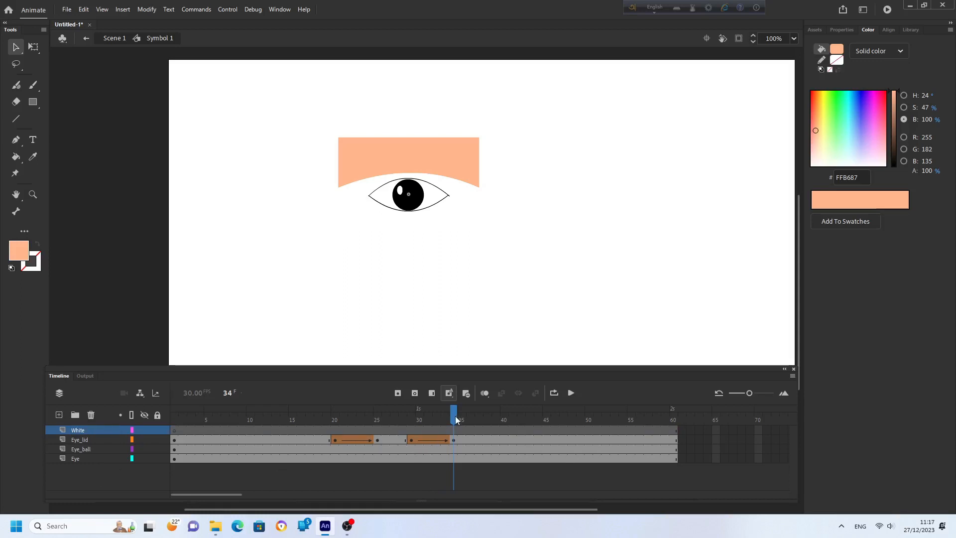
Step: Copy the eye's white fill from frame 1 of the Eye layer and paste it in place on the White layer
drag(455, 420, 175, 420)
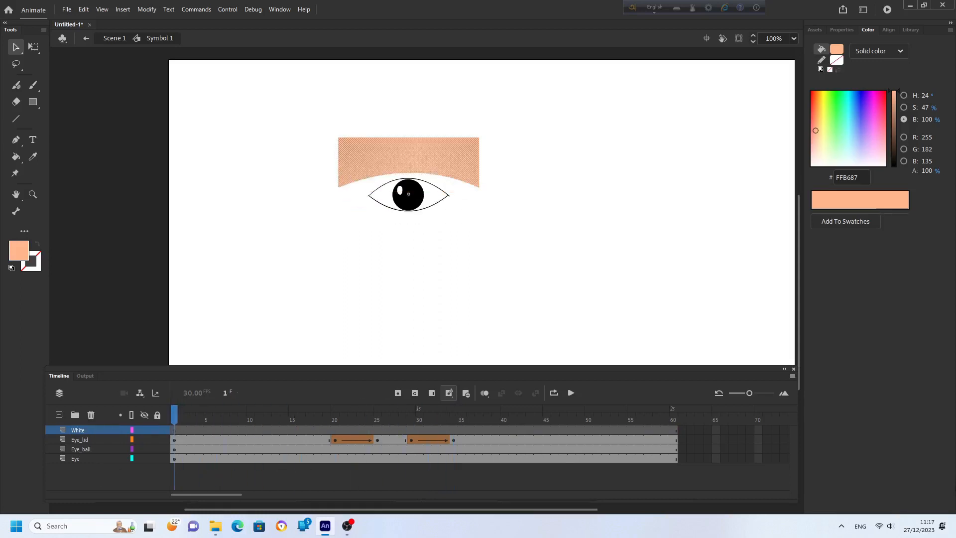
click(80, 459)
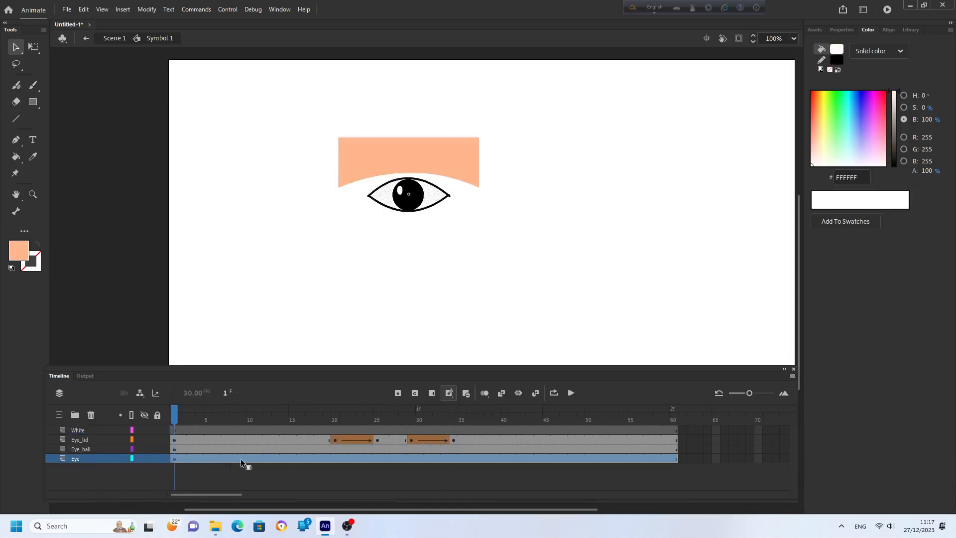
click(415, 265)
click(431, 203)
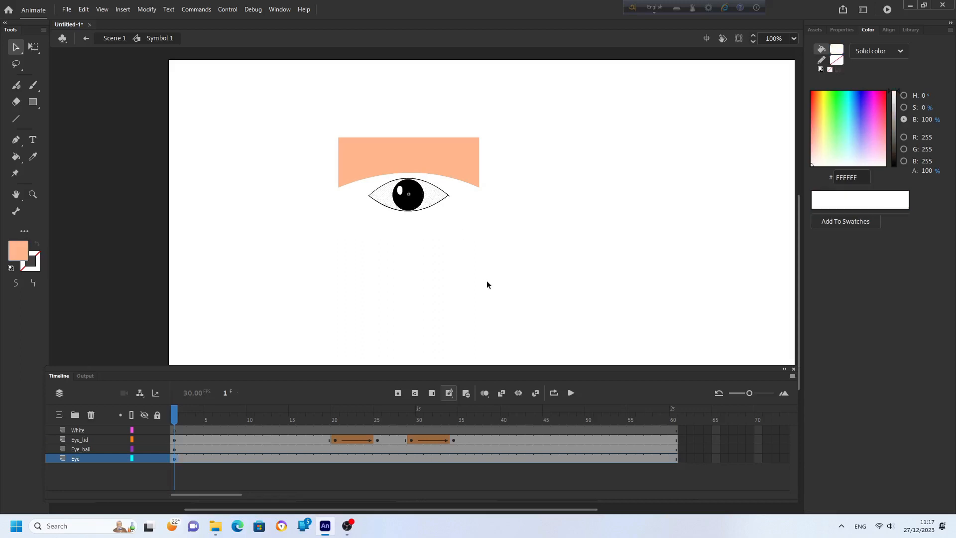
click(89, 431)
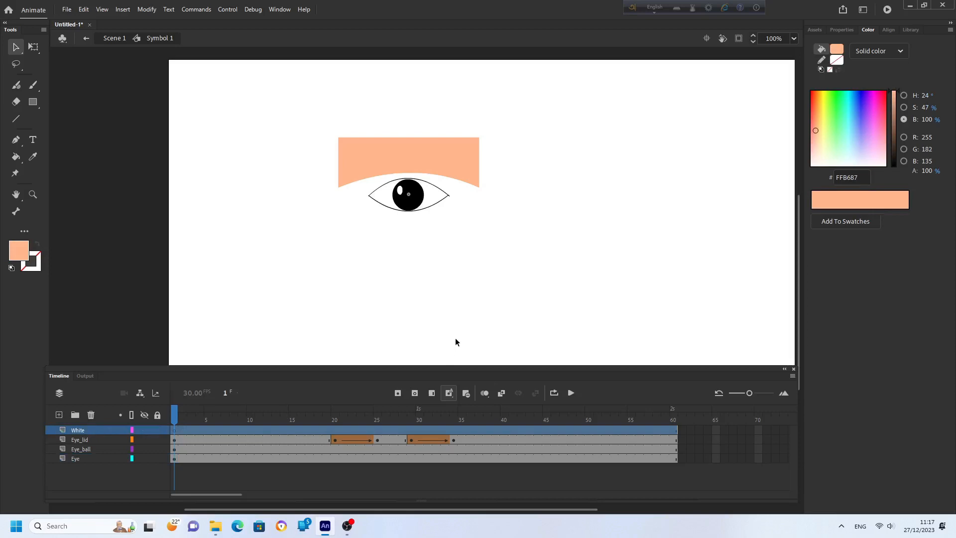
key(ctrl+a)
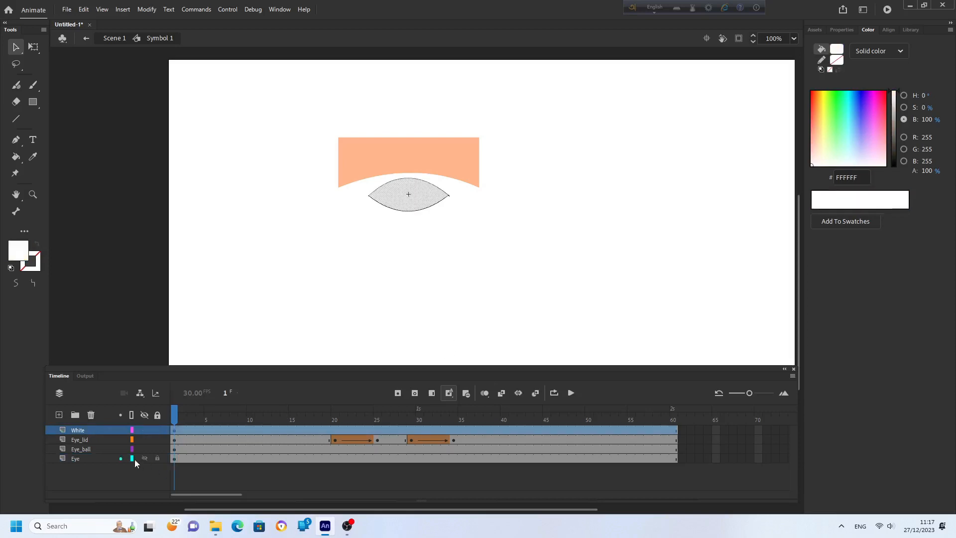
Step: Turn the White layer into a mask for the Eye_lid layer and play the blink animation
right_click(100, 434)
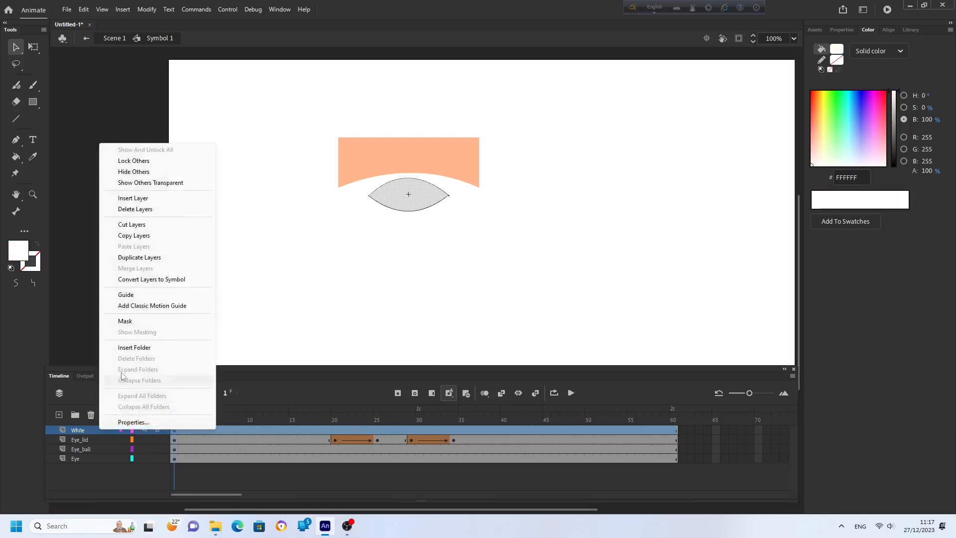
click(125, 321)
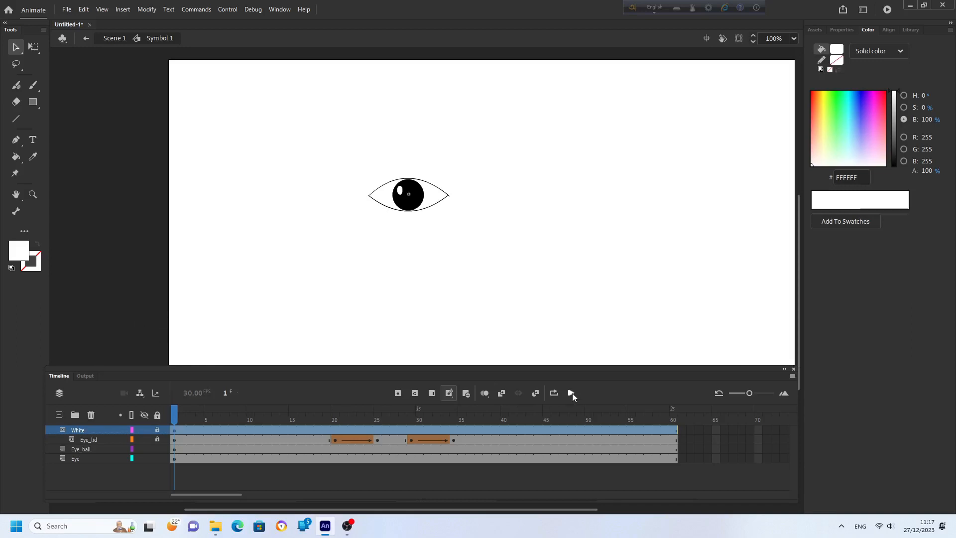
click(571, 393)
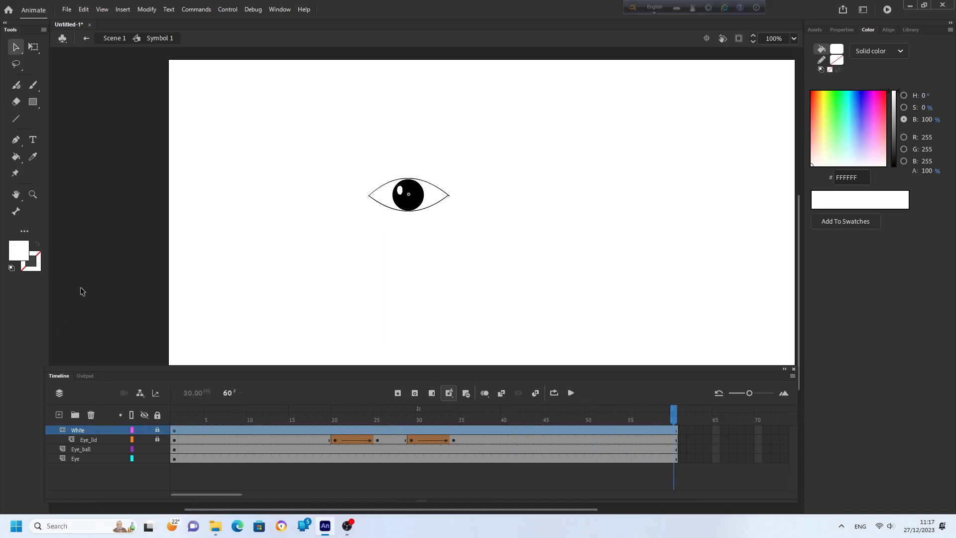
Step: Return to Scene 1 and duplicate the eye symbol horizontally to the right of the original to form a pair
click(85, 42)
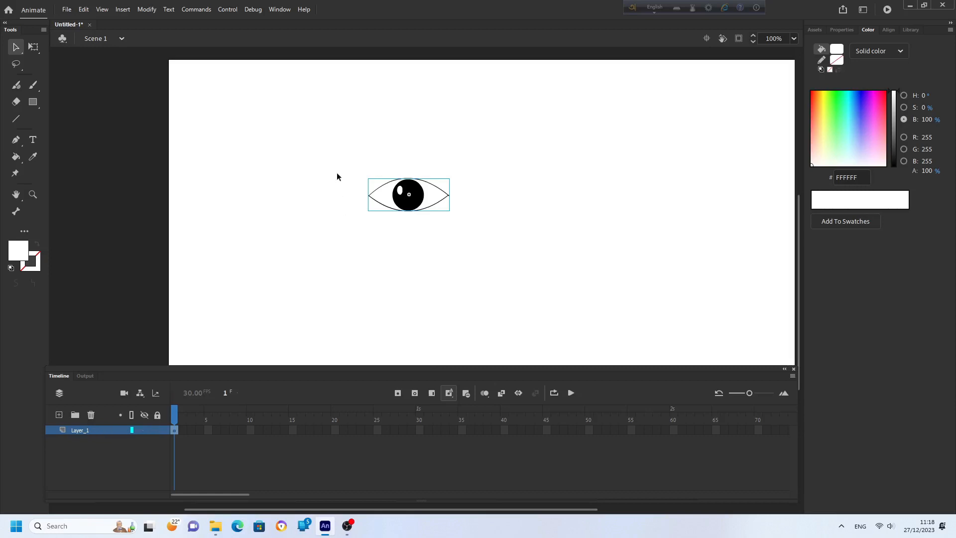
drag(330, 151, 496, 252)
drag(436, 204, 608, 209)
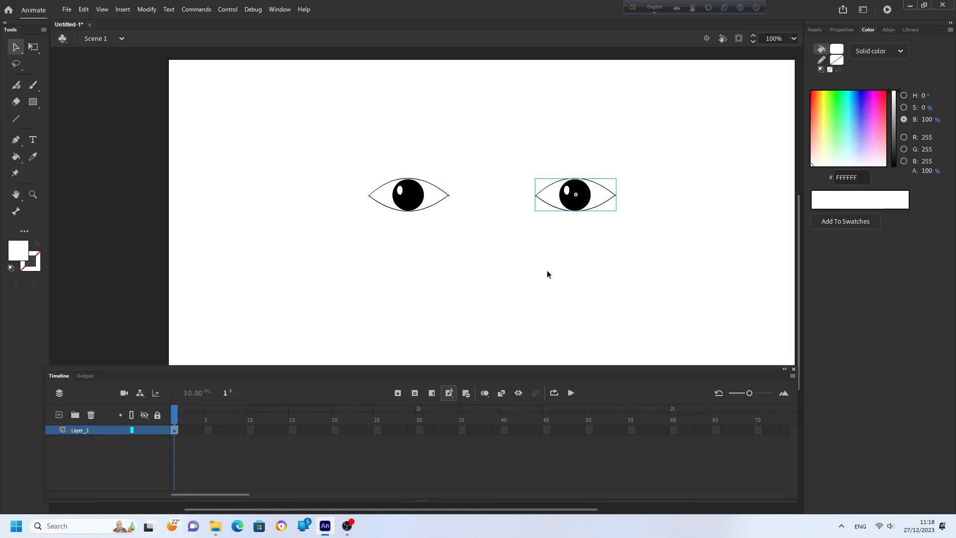
click(548, 274)
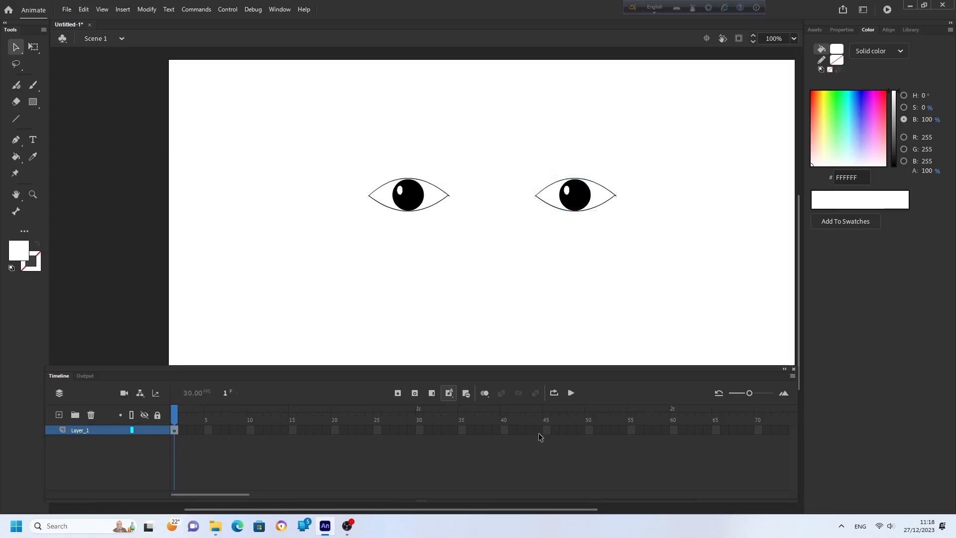
Step: Insert a keyframe at frame 60 on Layer_1 and play the scene to check both eyes blinking
click(675, 431)
key(F6)
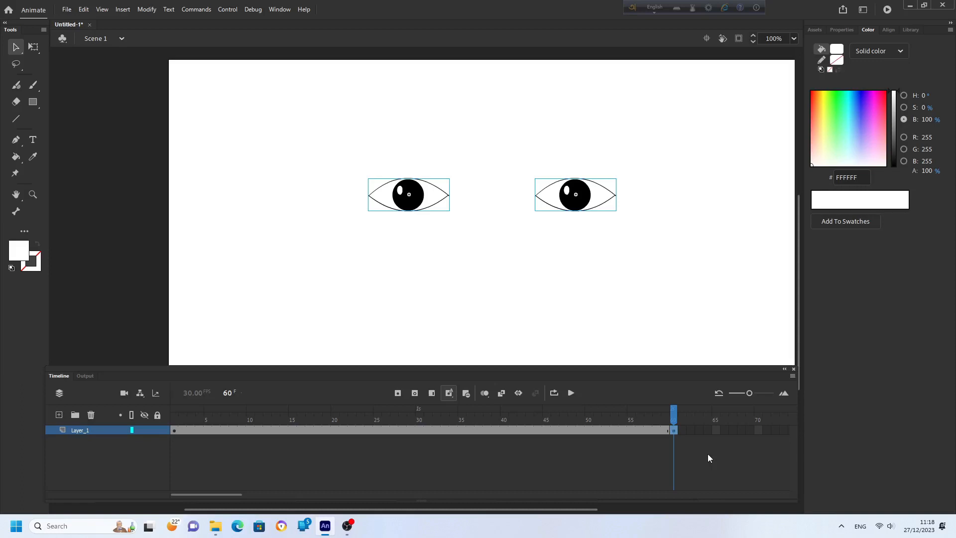
click(710, 458)
click(571, 394)
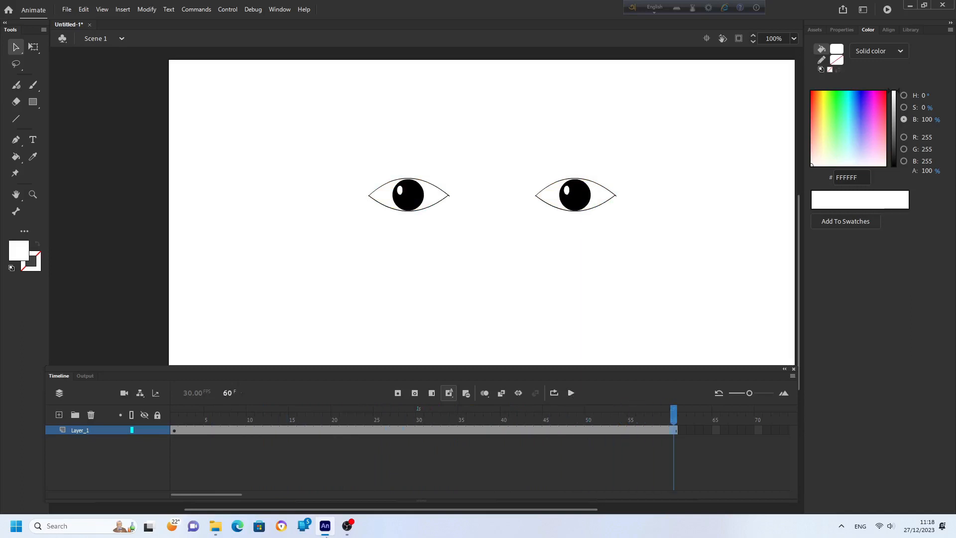
Step: Duplicate the pair of eyes below the originals, cut the duplicate, and paste it into Layer_2 of the girl drawing in Untitled-2
mouse_move(349, 535)
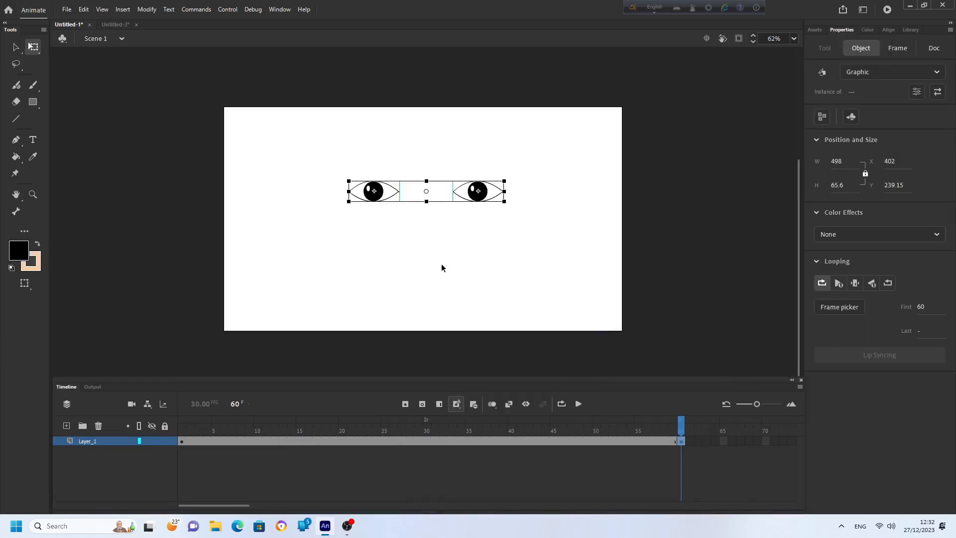
drag(462, 195, 456, 254)
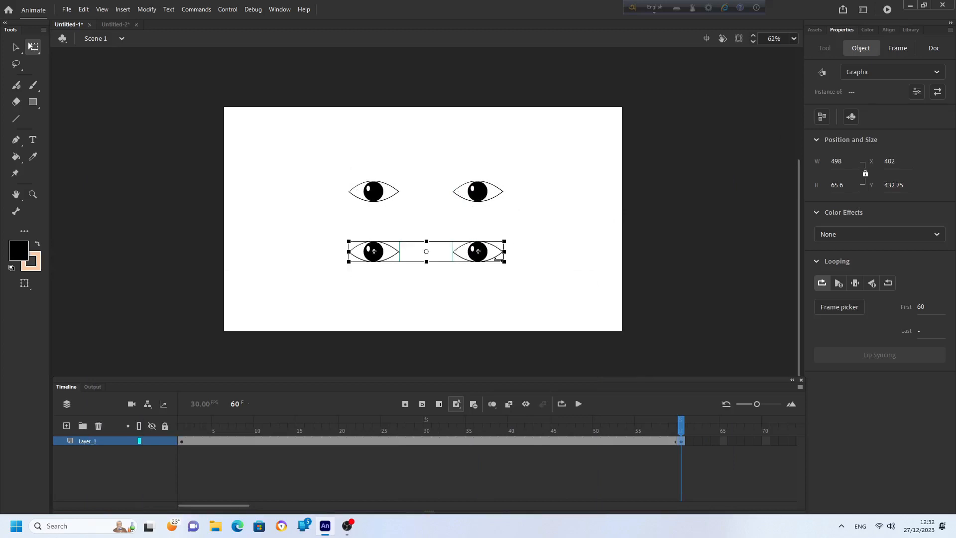
key(Delete)
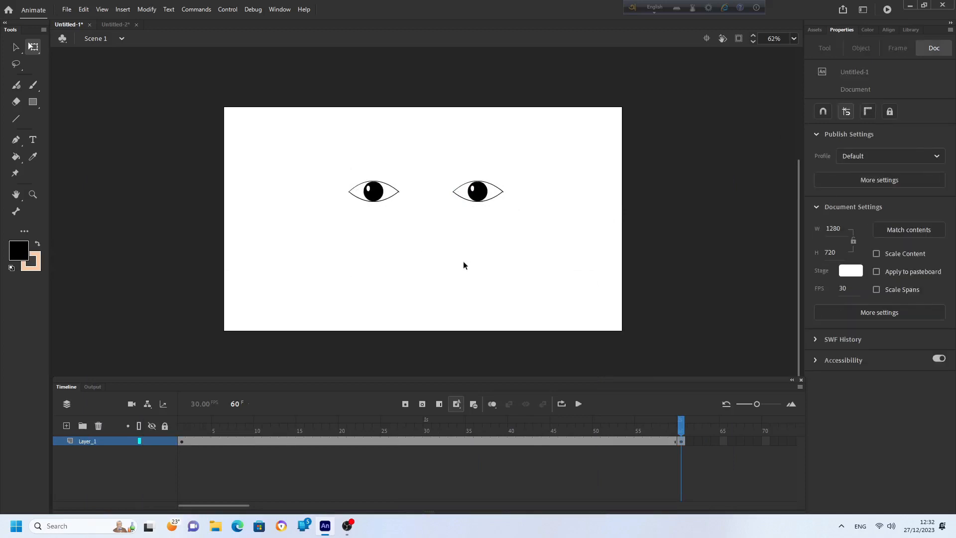
click(118, 25)
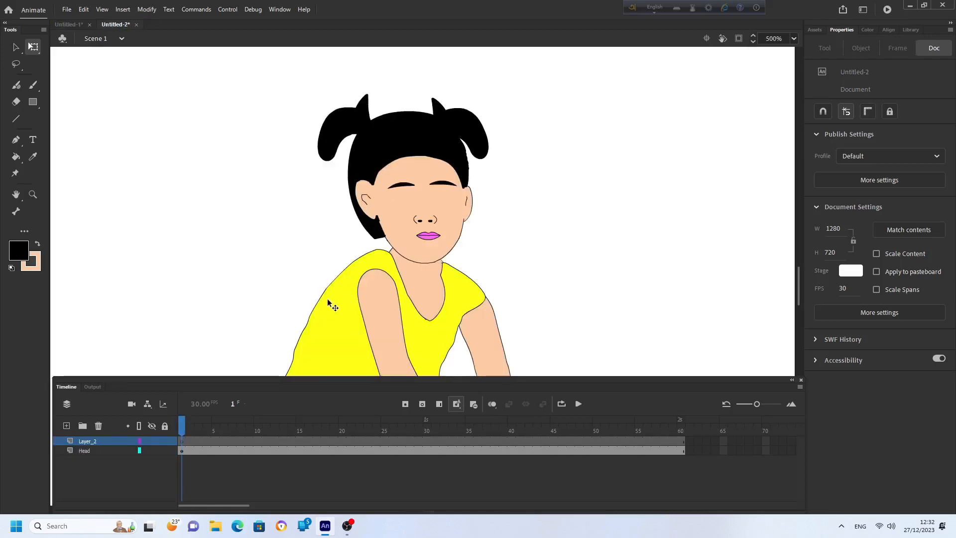
key(ctrl+v)
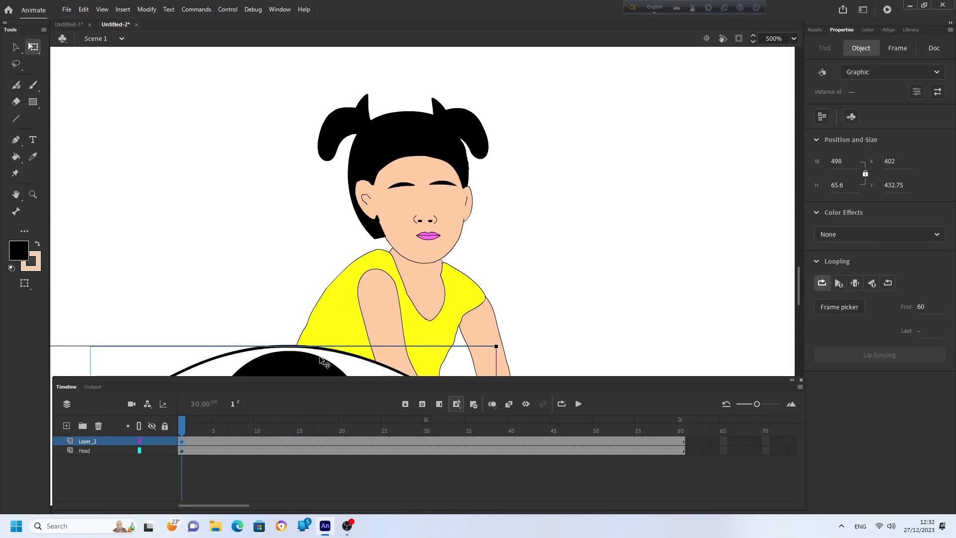
Step: Scale the pasted pair of eyes down to about 26.4 by 3.5 and place it on the girl's face below the eyebrows
drag(321, 359, 564, 126)
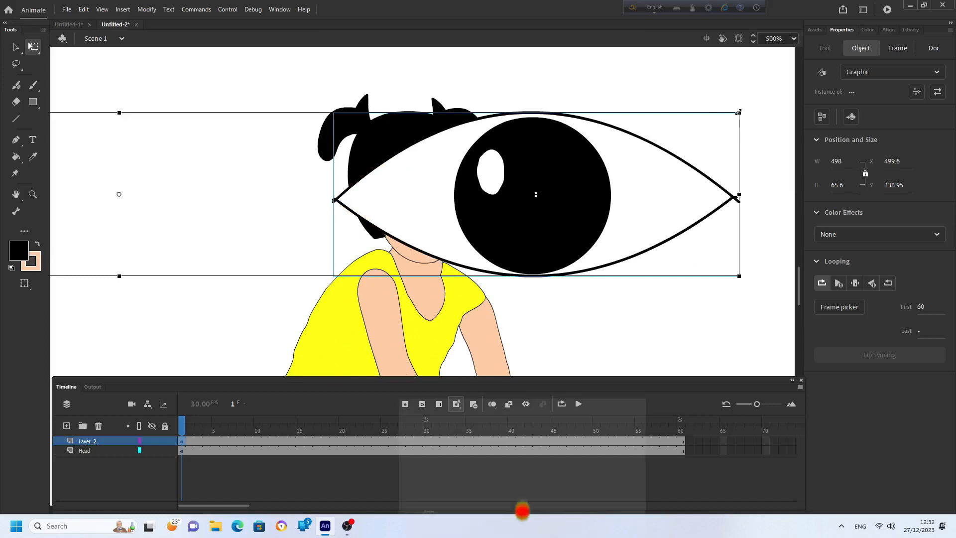
drag(738, 113, 157, 190)
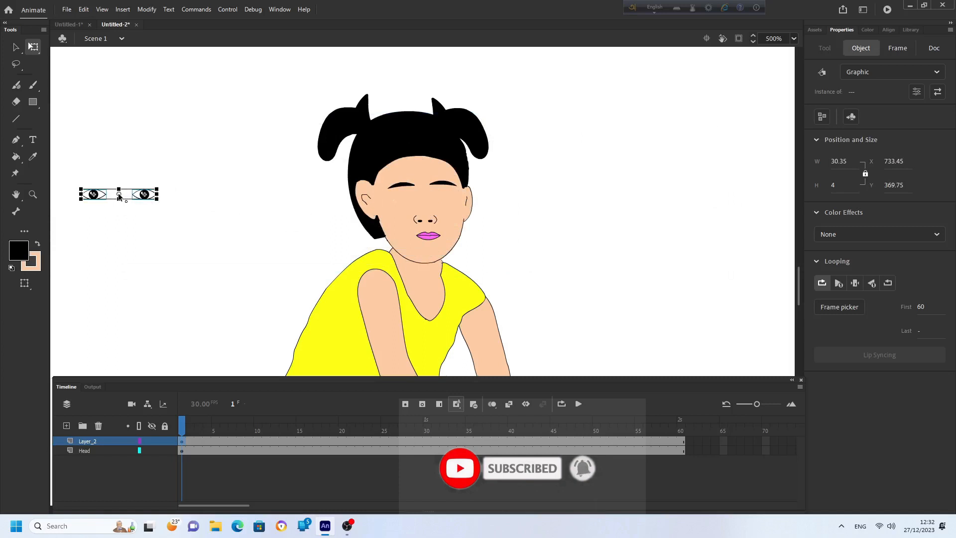
drag(104, 196, 406, 199)
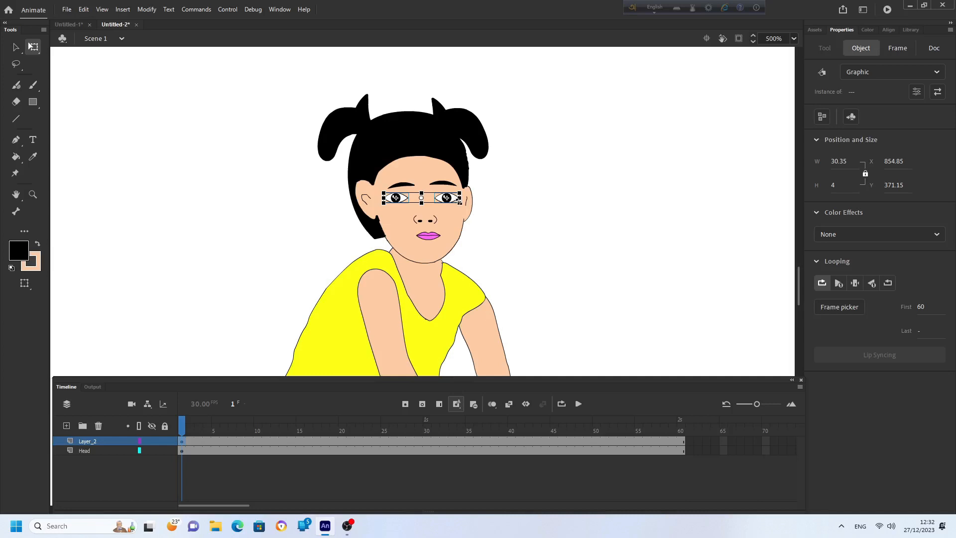
drag(458, 201, 454, 201)
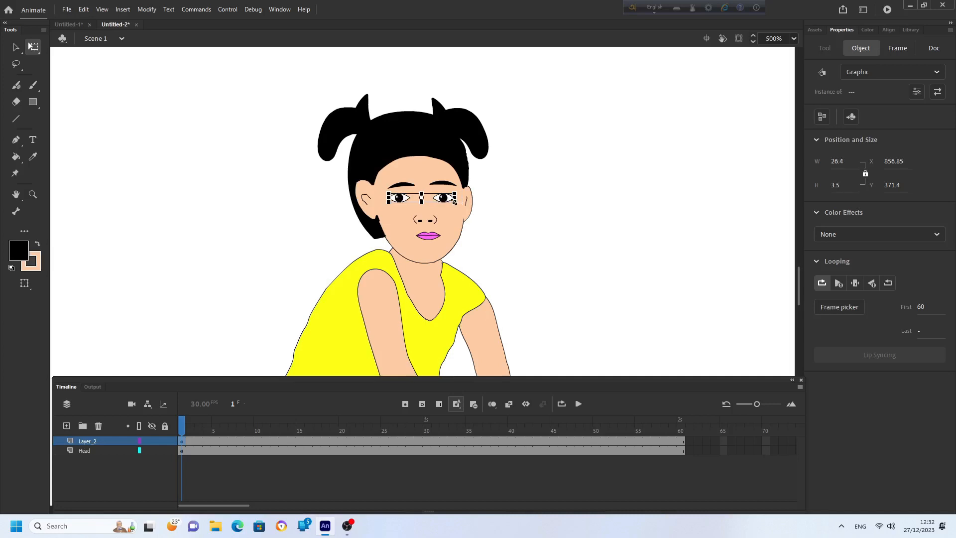
Step: Nudge the pair of eyes slightly up and to the right, to about X 857.65, Y 370.6
key(Up)
key(Up)
key(Up)
key(Up)
key(Up)
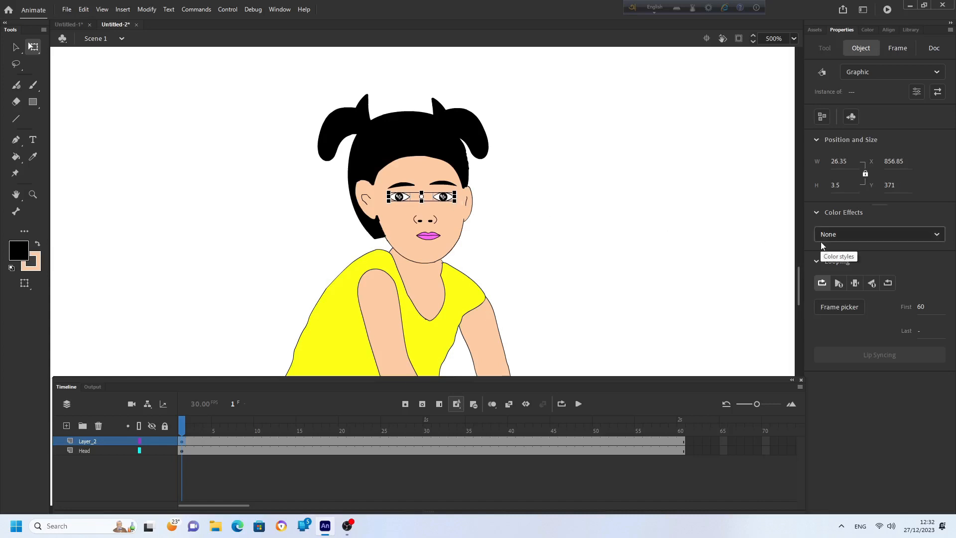
key(Right)
key(Right)
key(Right)
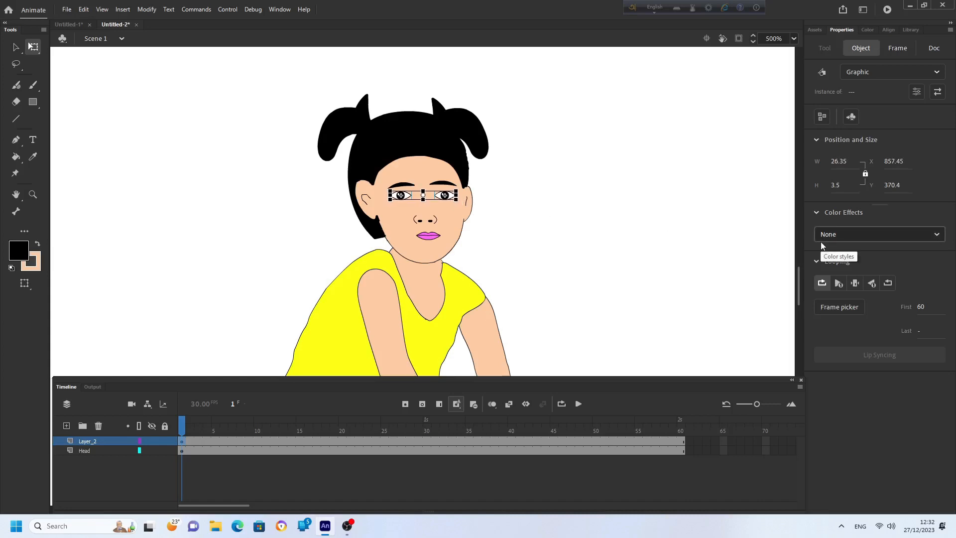
key(Right)
key(Down)
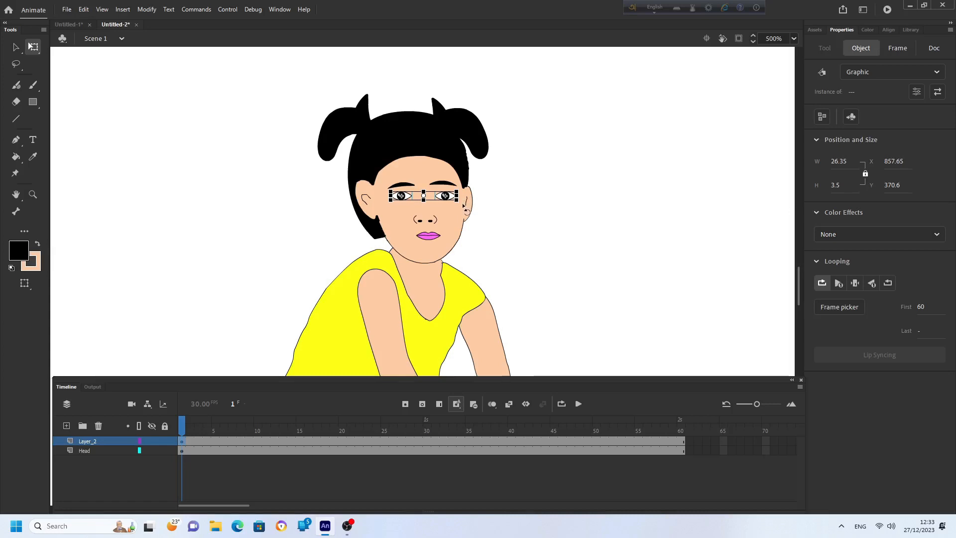
Step: Rotate the pair of eyes slightly to match the face's tilt, deselect it and play the blinking animation
drag(463, 203, 470, 208)
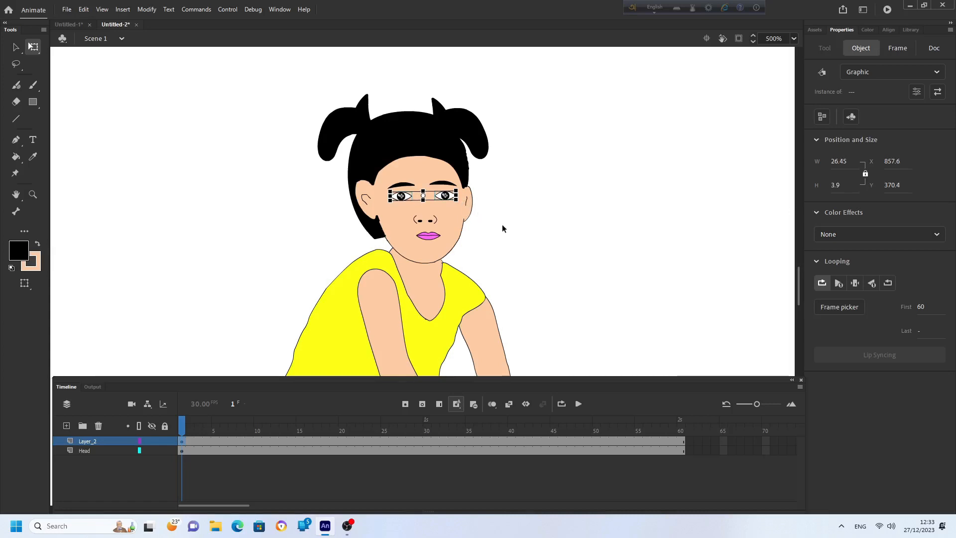
click(528, 247)
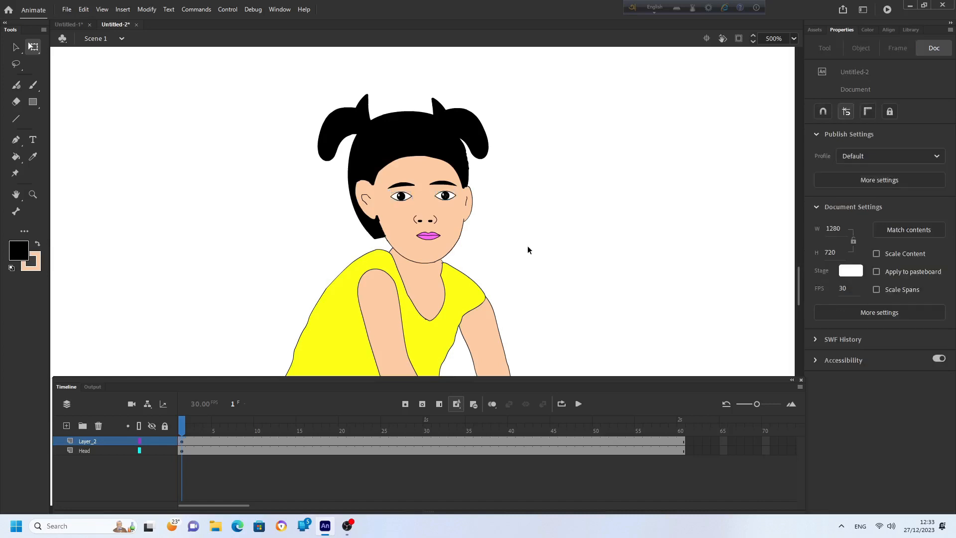
click(579, 404)
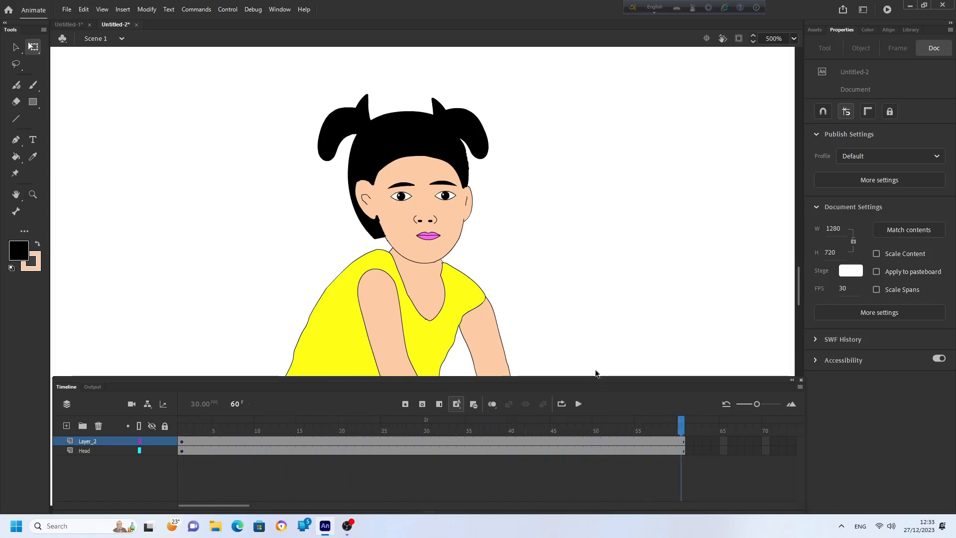
click(579, 404)
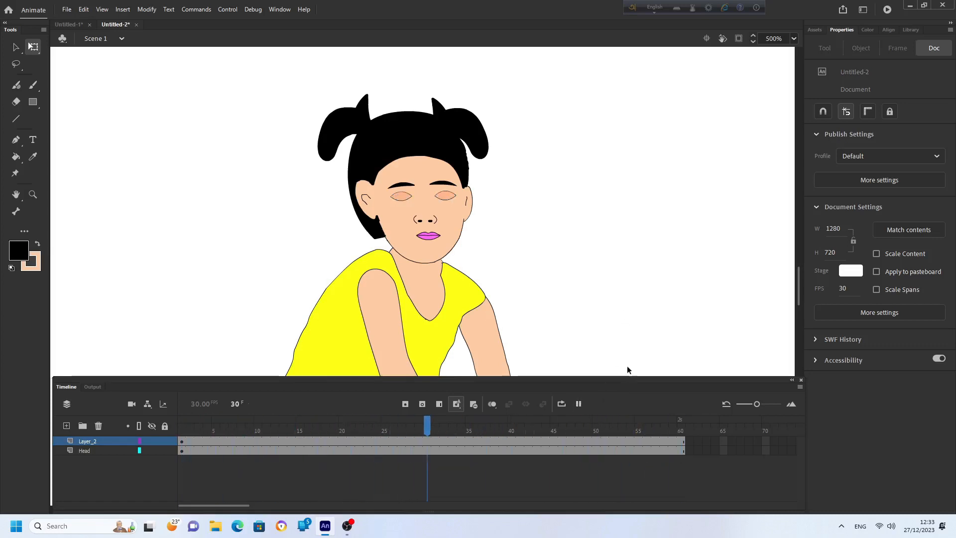